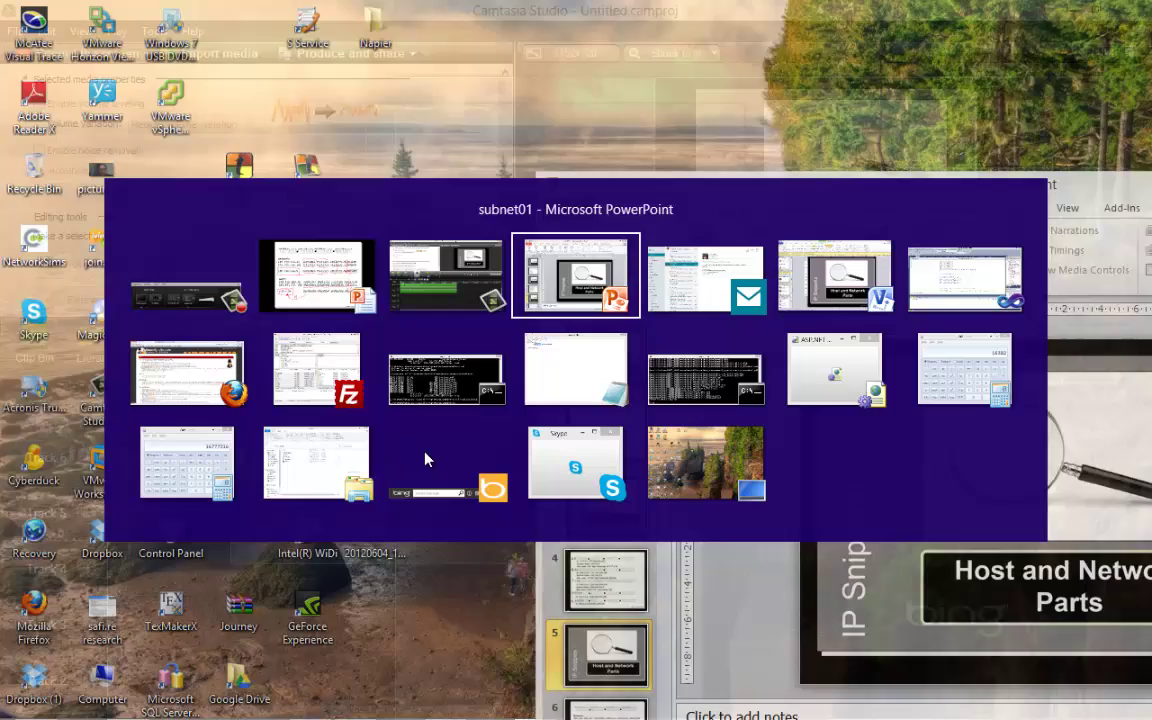
{"action": "key", "text": "alt+Tab"}
{"action": "key", "text": "alt+Tab"}
{"action": "key", "text": "alt+Tab"}
{"action": "key", "text": "alt+Tab"}
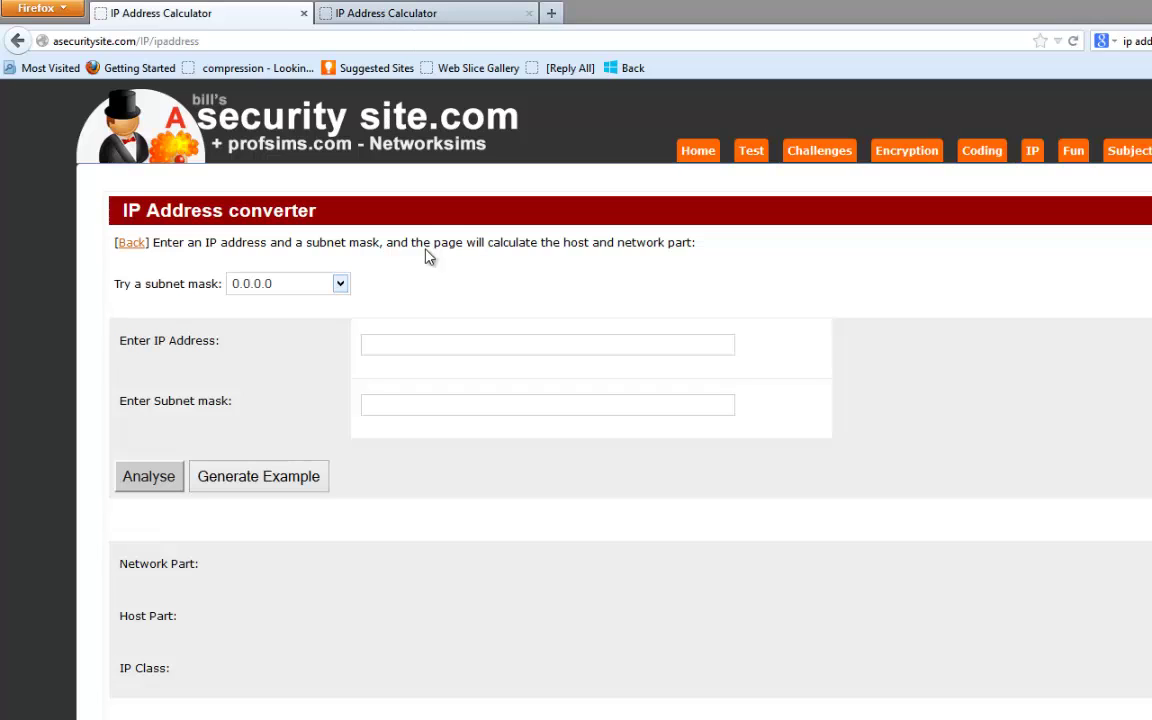
- In the IP Address converter, analyse IP 12.3.4.5 with mask 255.255.0.0
{"action": "type", "text": "1.3"}
{"action": "key", "text": "BackSpace"}
{"action": "key", "text": "BackSpace"}
{"action": "type", "text": "2.3.4.5255.2"}
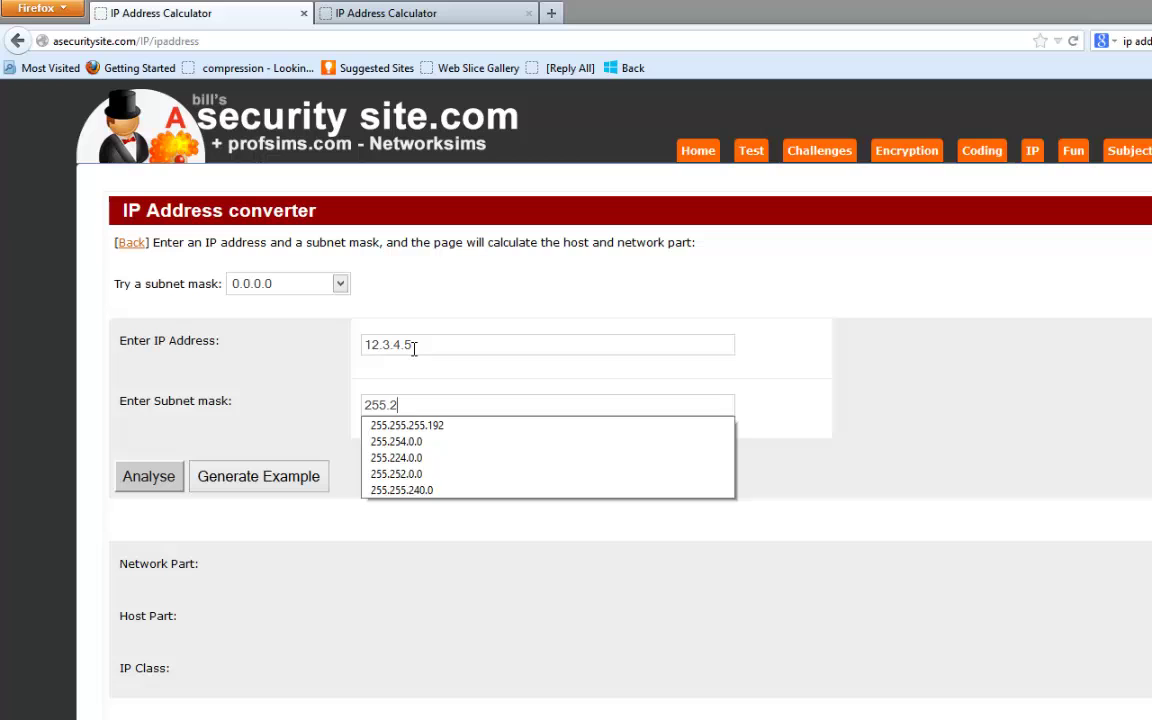
{"action": "type", "text": "55.0.0"}
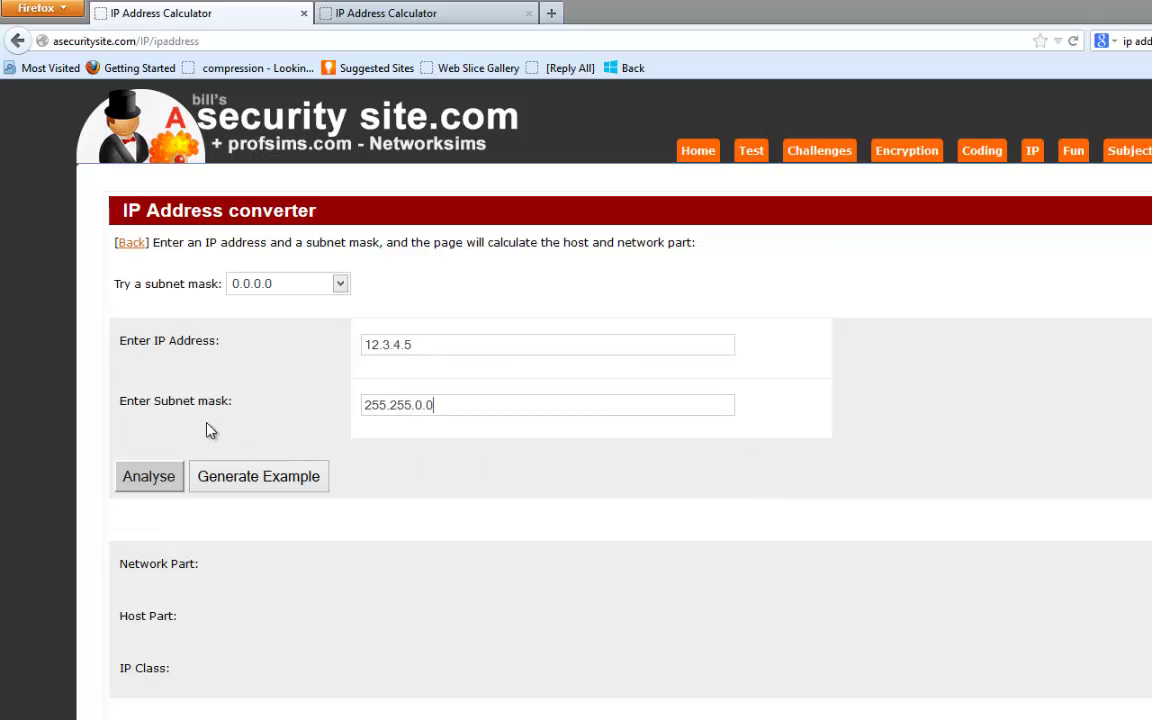
{"action": "left_click", "coordinate": [133, 480]}
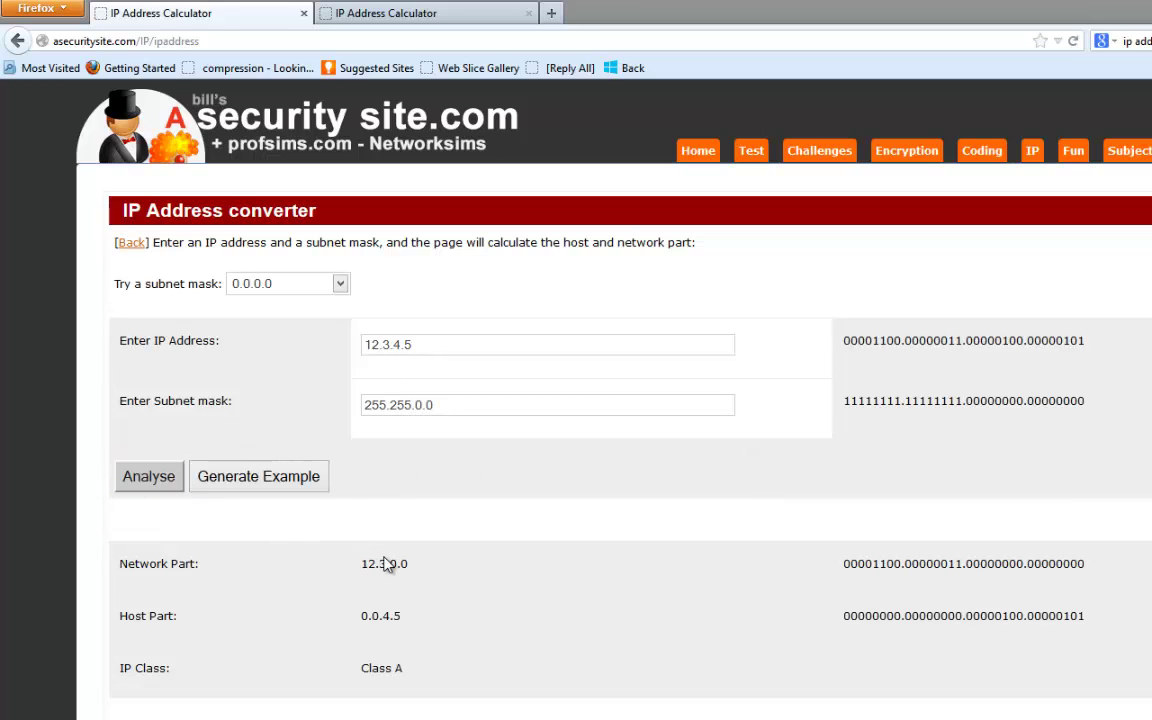
- Start the IP Test 3 quiz from the IP address techniques page
{"action": "left_click", "coordinate": [450, 13]}
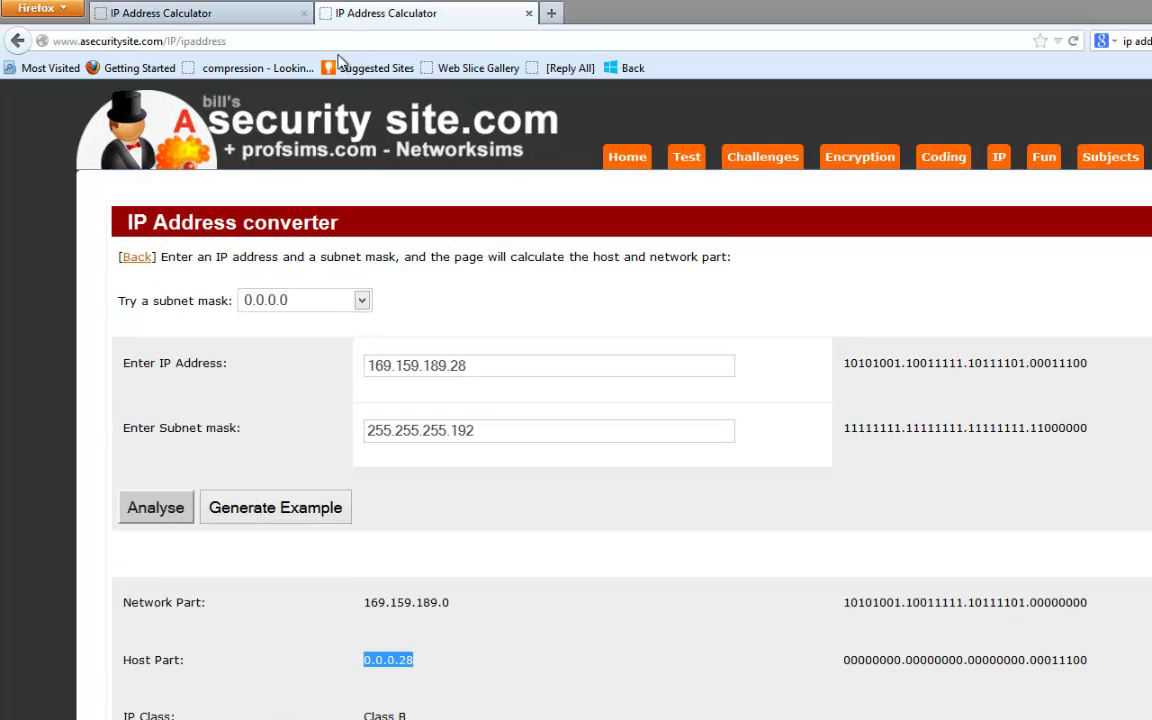
{"action": "left_click", "coordinate": [998, 157]}
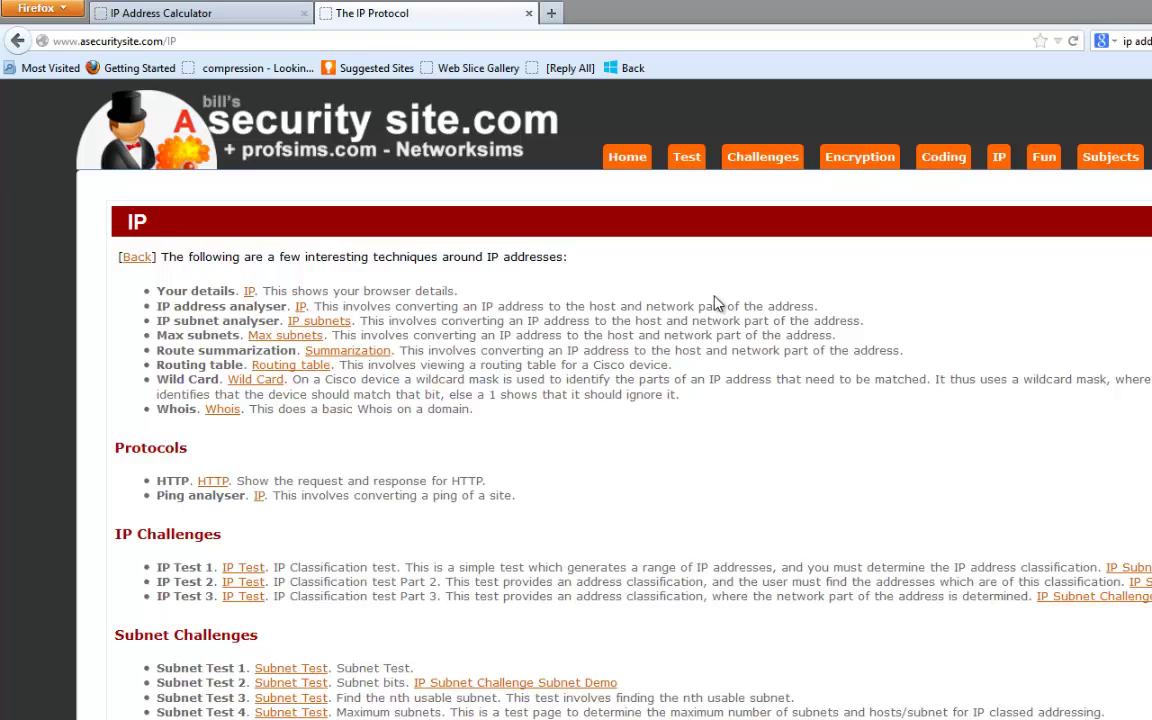
{"action": "left_click", "coordinate": [250, 600]}
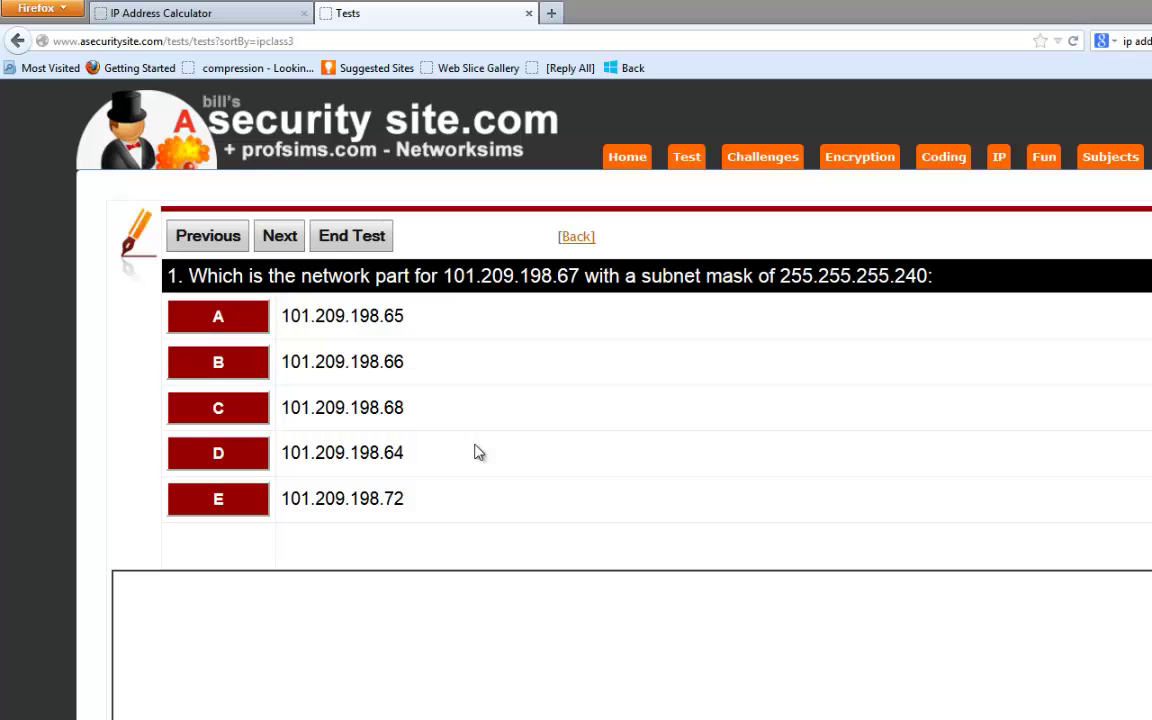
- Copy question 1's IP 101.209.198.67 and mask 255.255.255.240 into the converter and analyse
{"action": "left_click_drag", "start_coordinate": [580, 276], "coordinate": [444, 276]}
{"action": "key", "text": "ctrl+c"}
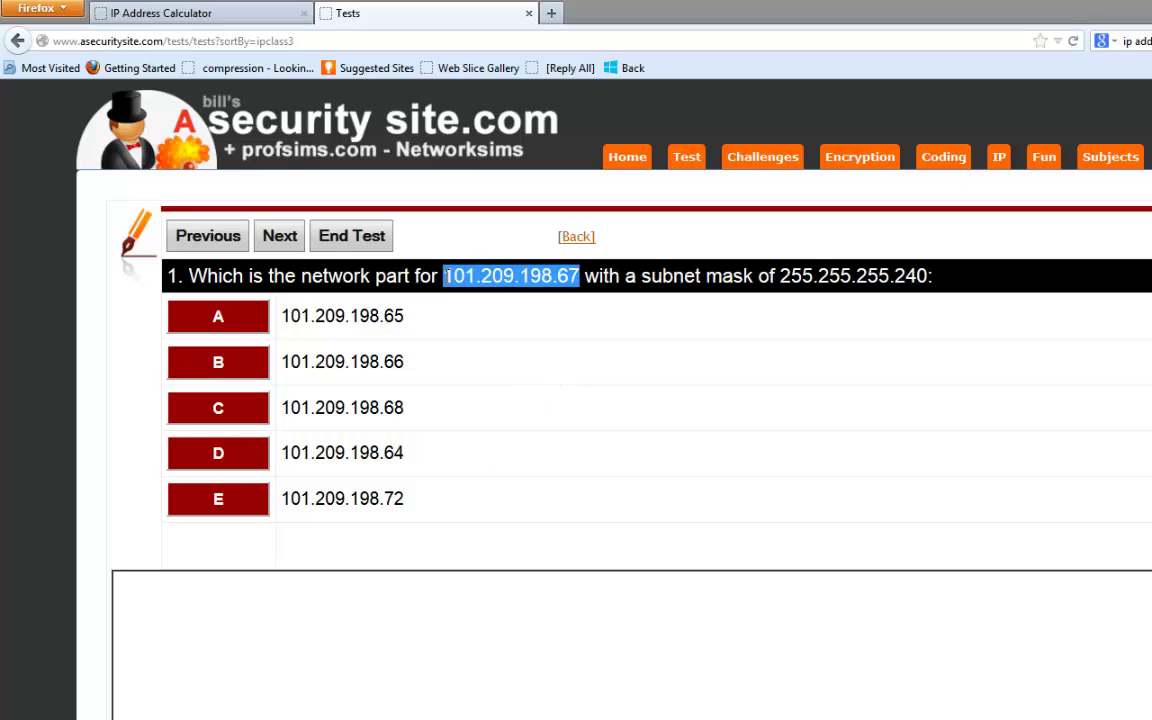
{"action": "left_click", "coordinate": [224, 16]}
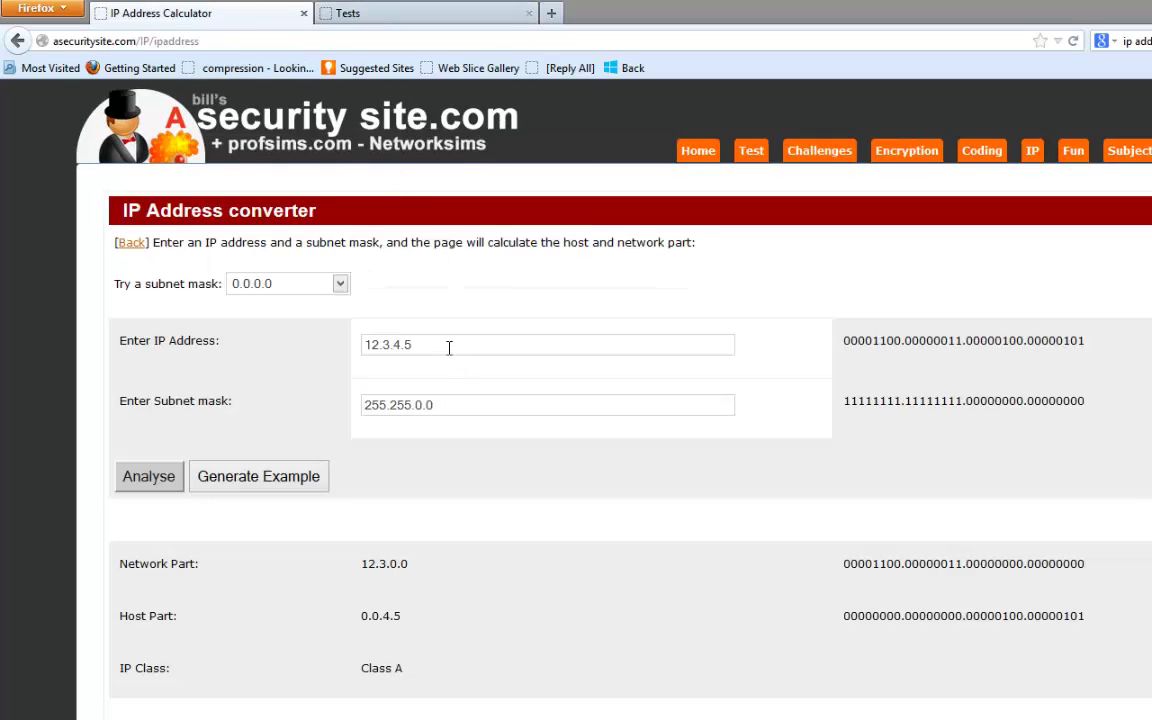
{"action": "left_click_drag", "start_coordinate": [450, 344], "coordinate": [303, 347]}
{"action": "key", "text": "ctrl+v"}
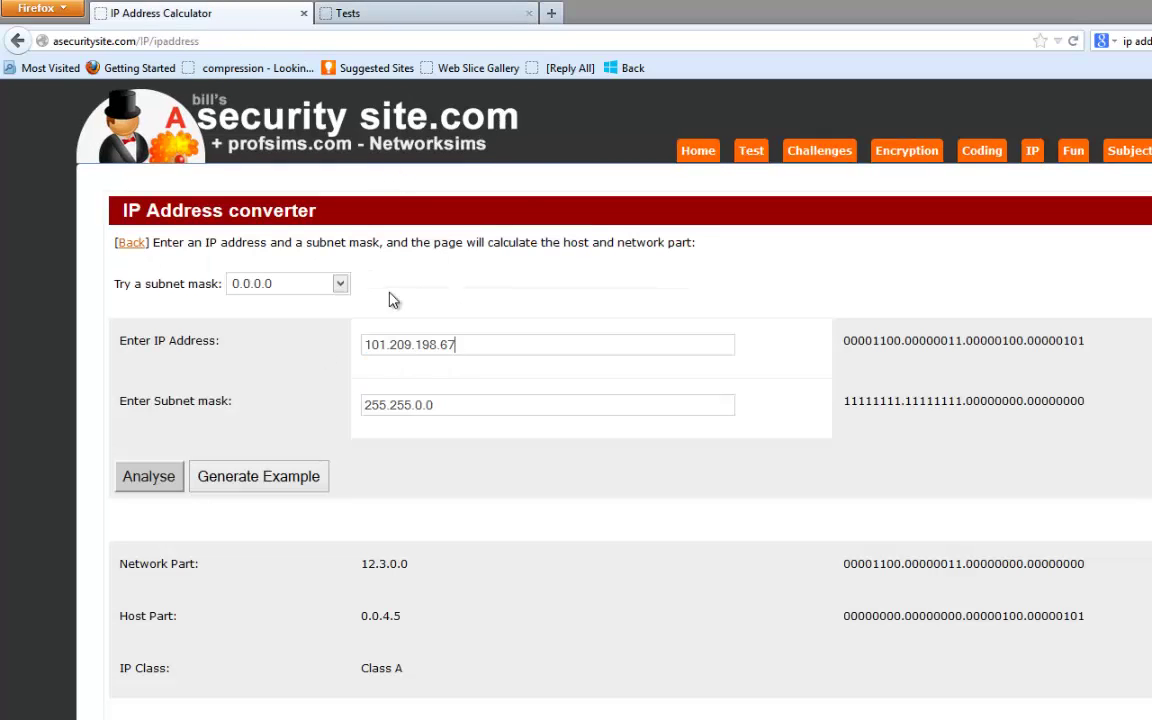
{"action": "left_click", "coordinate": [414, 12]}
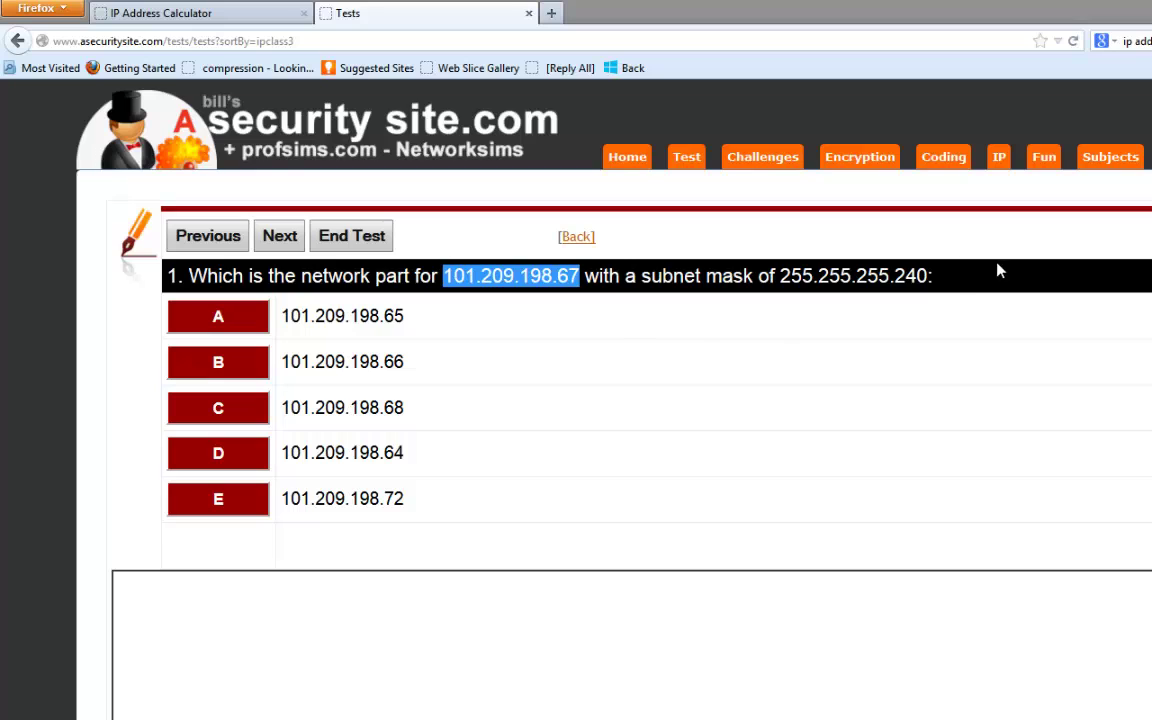
{"action": "left_click_drag", "start_coordinate": [929, 276], "coordinate": [779, 270]}
{"action": "key", "text": "ctrl+c"}
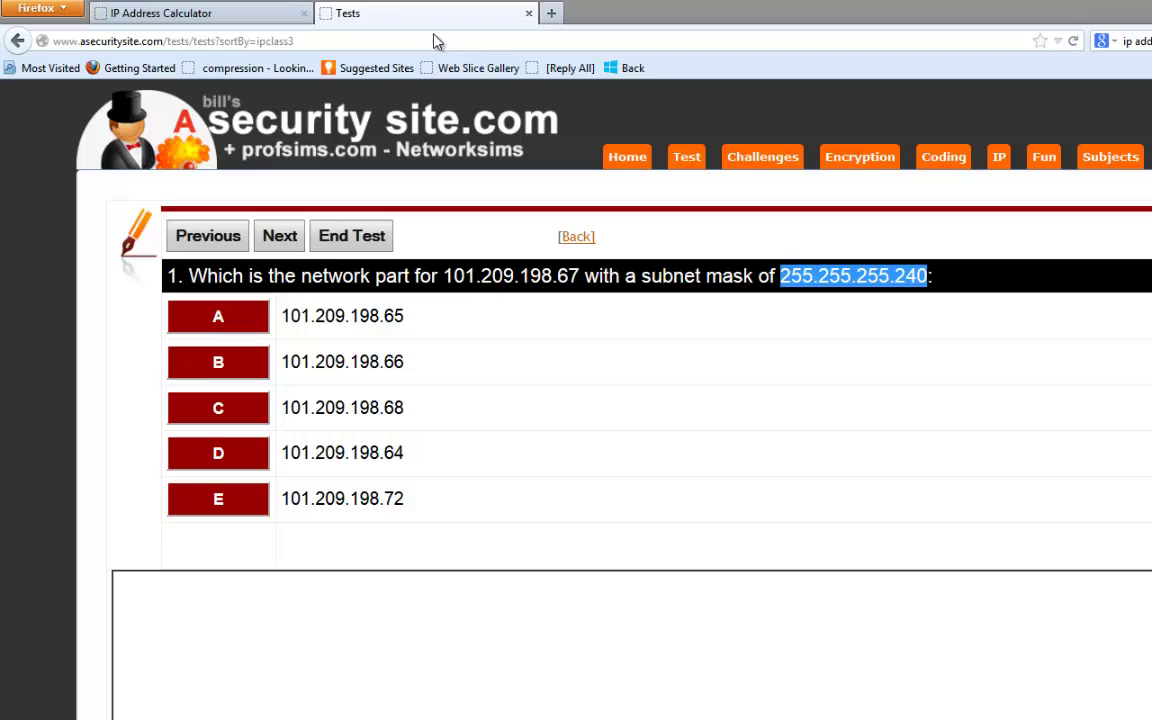
{"action": "left_click", "coordinate": [265, 12]}
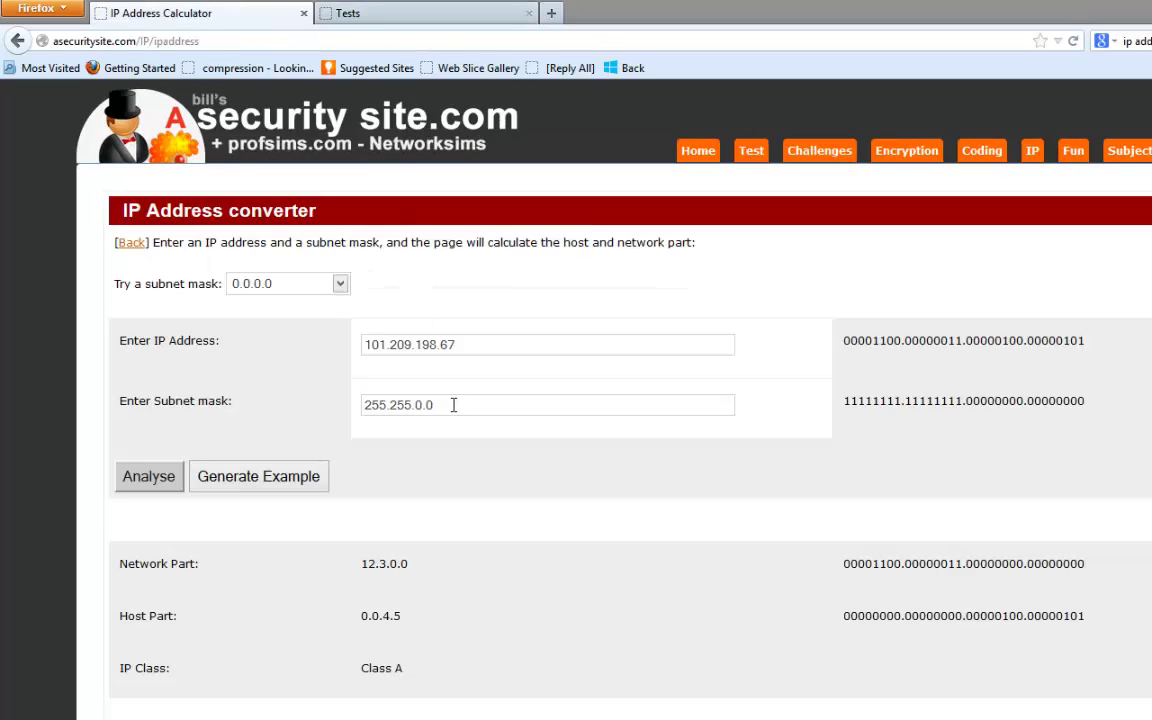
{"action": "left_click_drag", "start_coordinate": [452, 404], "coordinate": [332, 412]}
{"action": "key", "text": "ctrl+v"}
{"action": "left_click", "coordinate": [150, 480]}
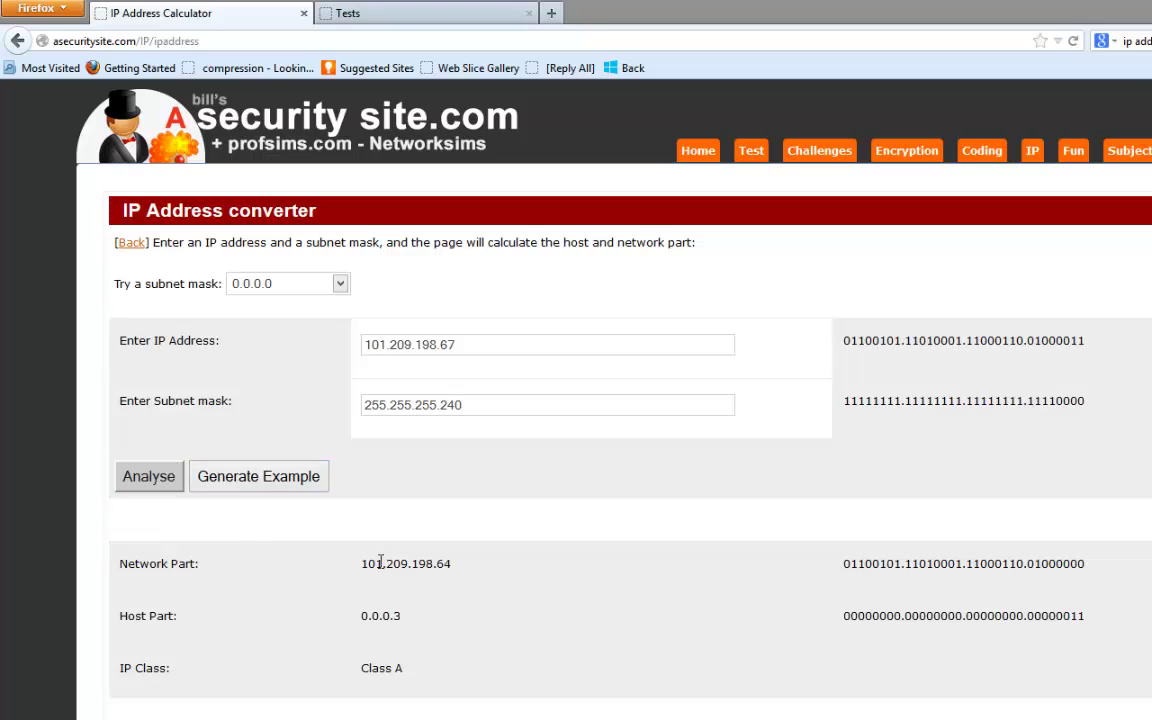
- Highlight the results: Class A, network 101.209.198.64, host 0.0.0.3, and their binary bits
{"action": "left_click_drag", "start_coordinate": [404, 675], "coordinate": [359, 673]}
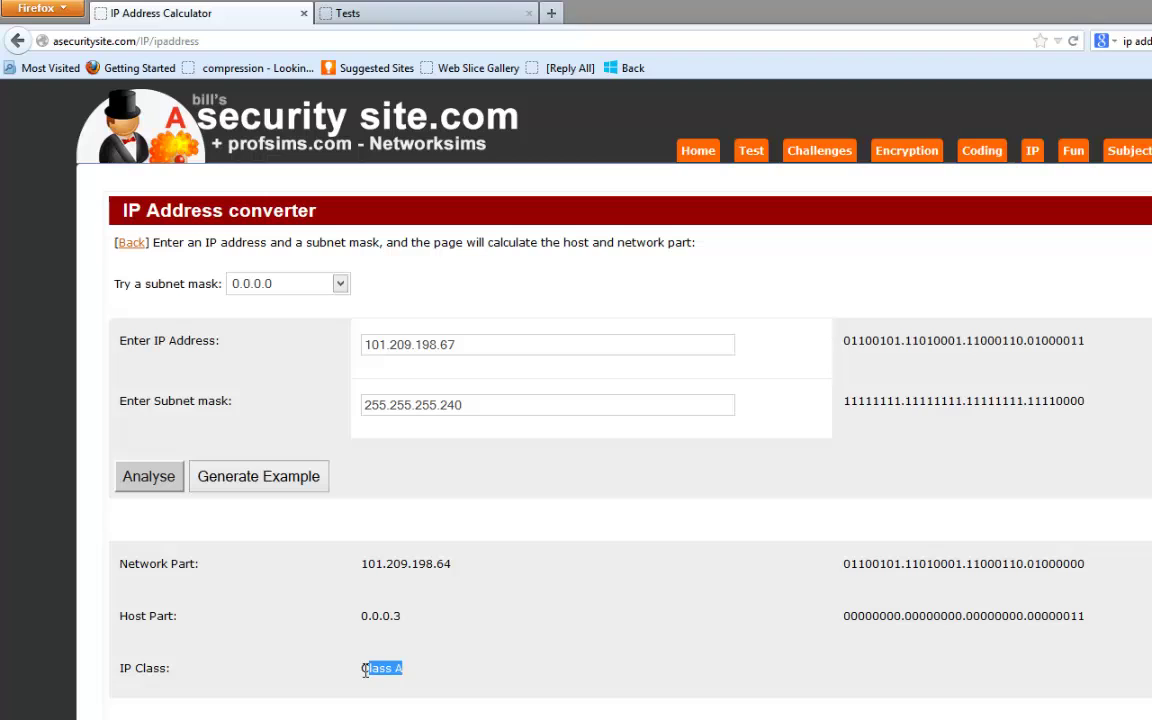
{"action": "left_click_drag", "start_coordinate": [449, 355], "coordinate": [378, 350]}
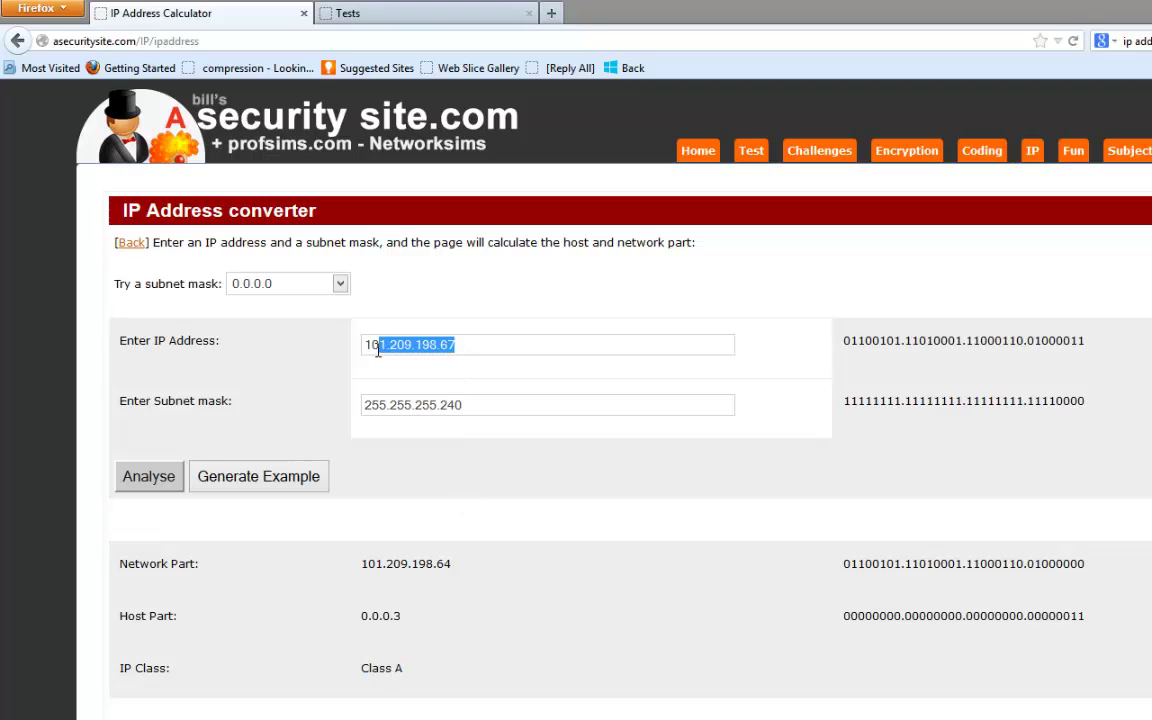
{"action": "left_click_drag", "start_coordinate": [358, 563], "coordinate": [455, 564]}
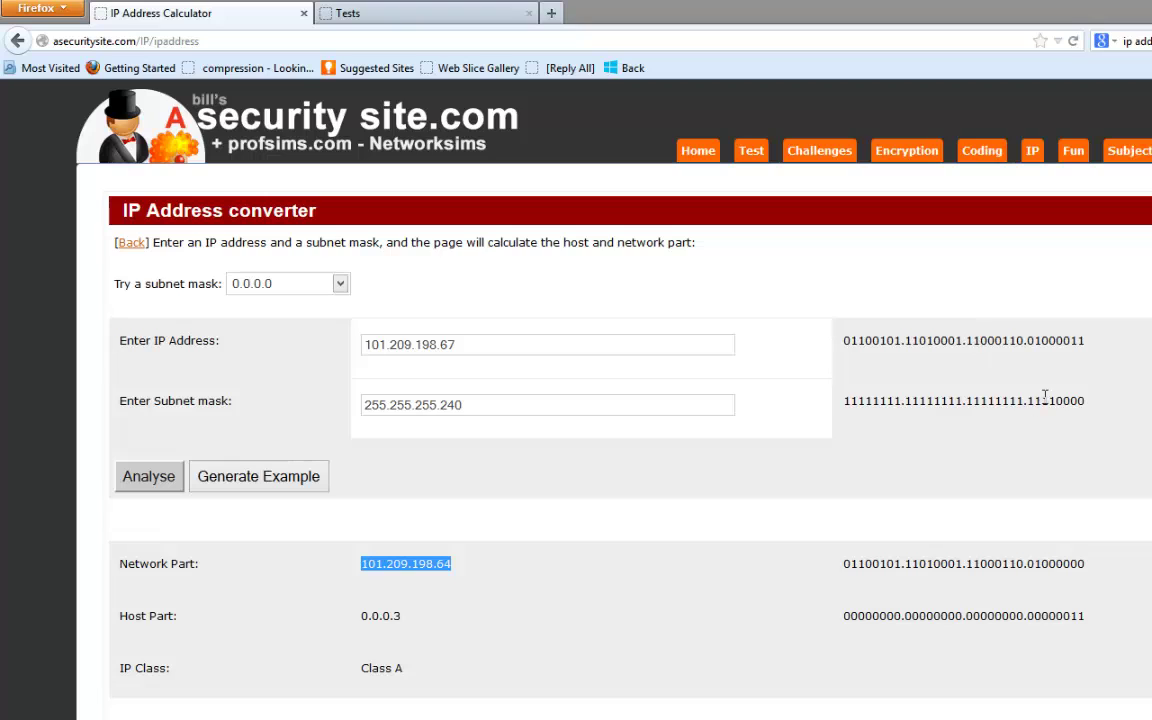
{"action": "left_click_drag", "start_coordinate": [1055, 400], "coordinate": [842, 402]}
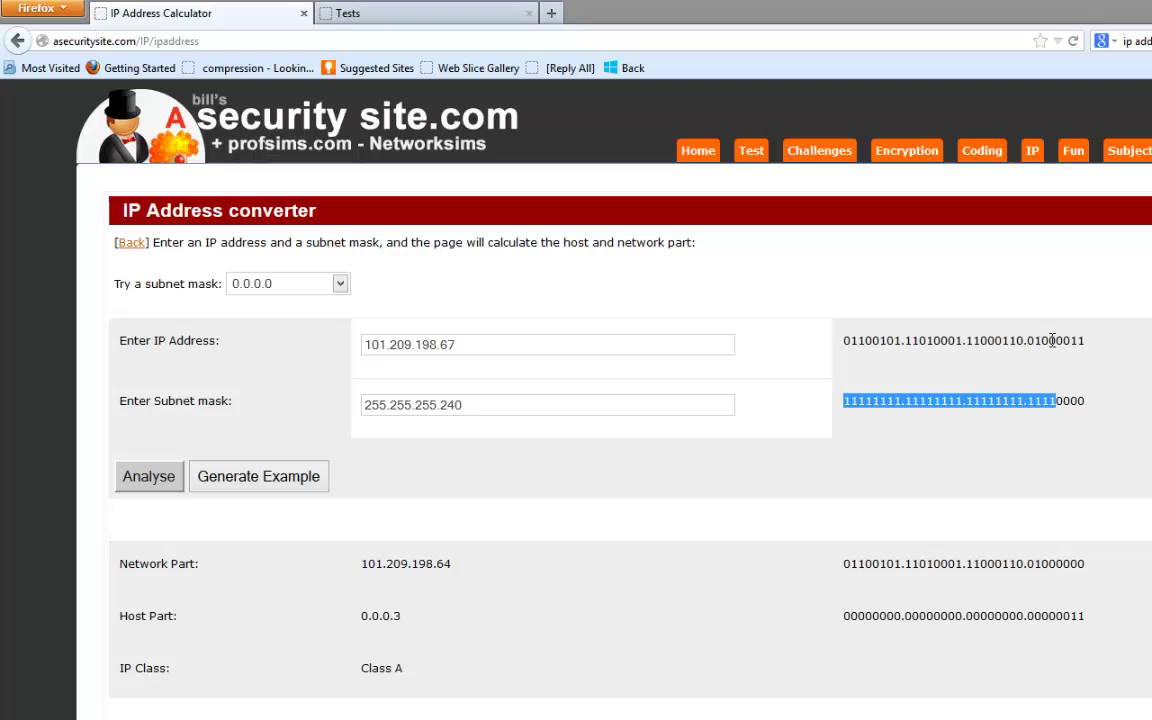
{"action": "left_click_drag", "start_coordinate": [1053, 340], "coordinate": [842, 340]}
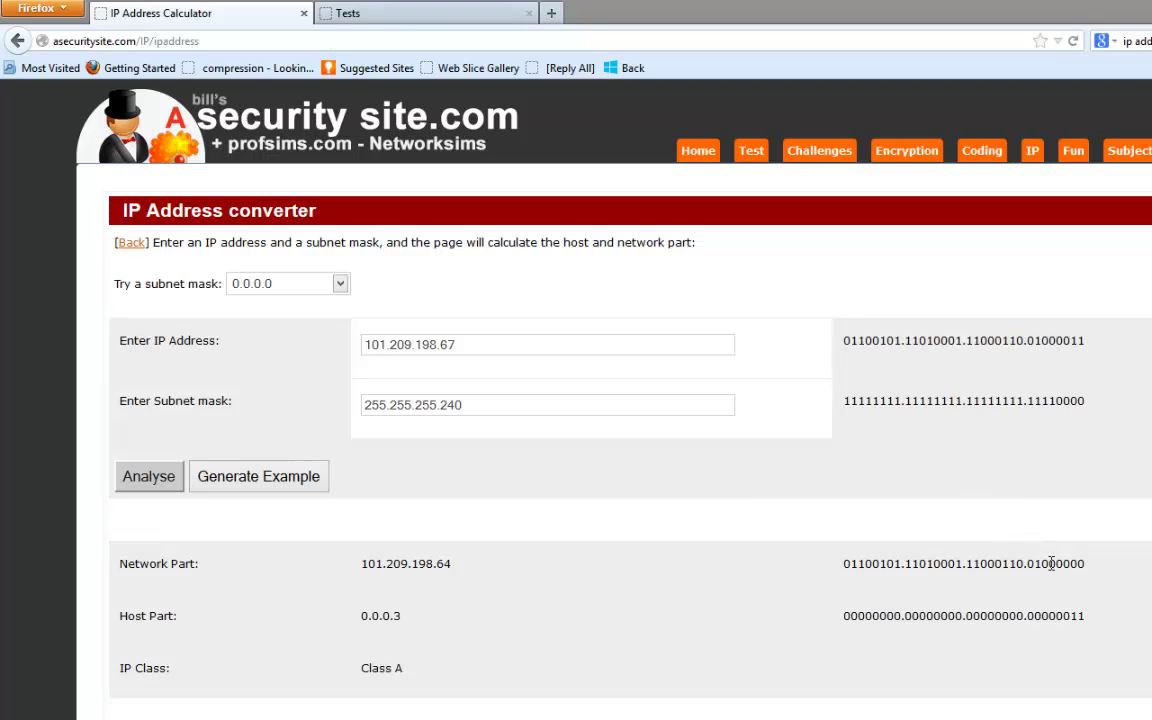
{"action": "left_click_drag", "start_coordinate": [1055, 563], "coordinate": [845, 556]}
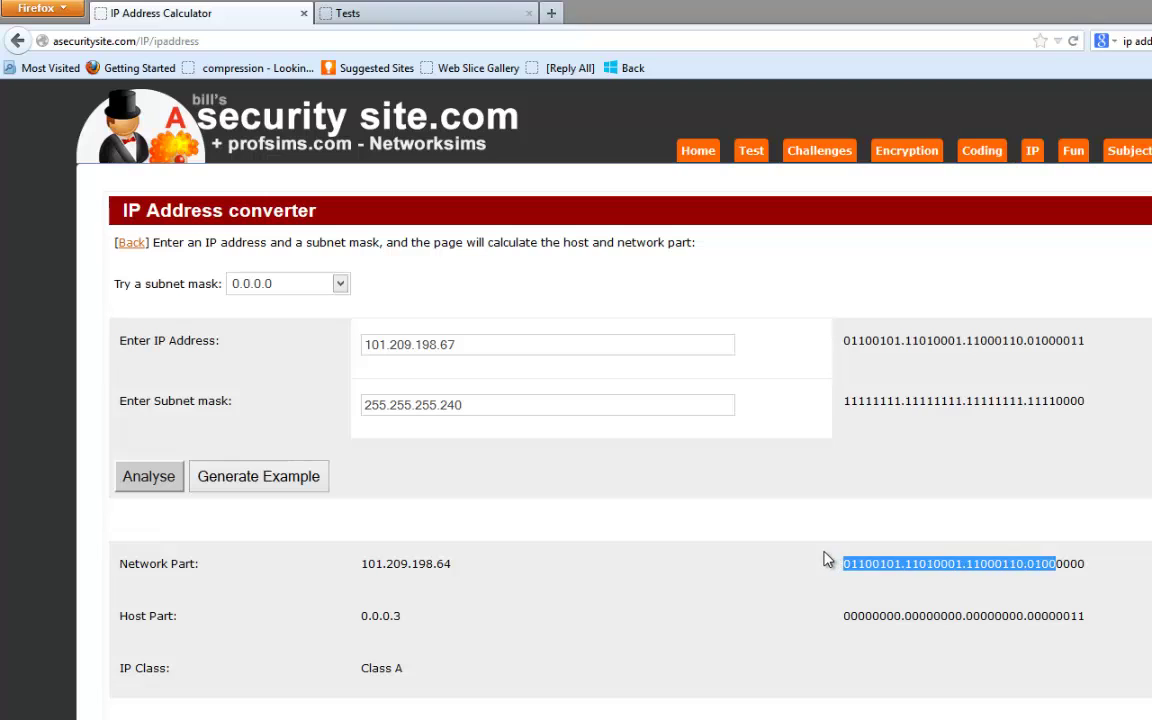
{"action": "left_click_drag", "start_coordinate": [1085, 617], "coordinate": [1060, 621]}
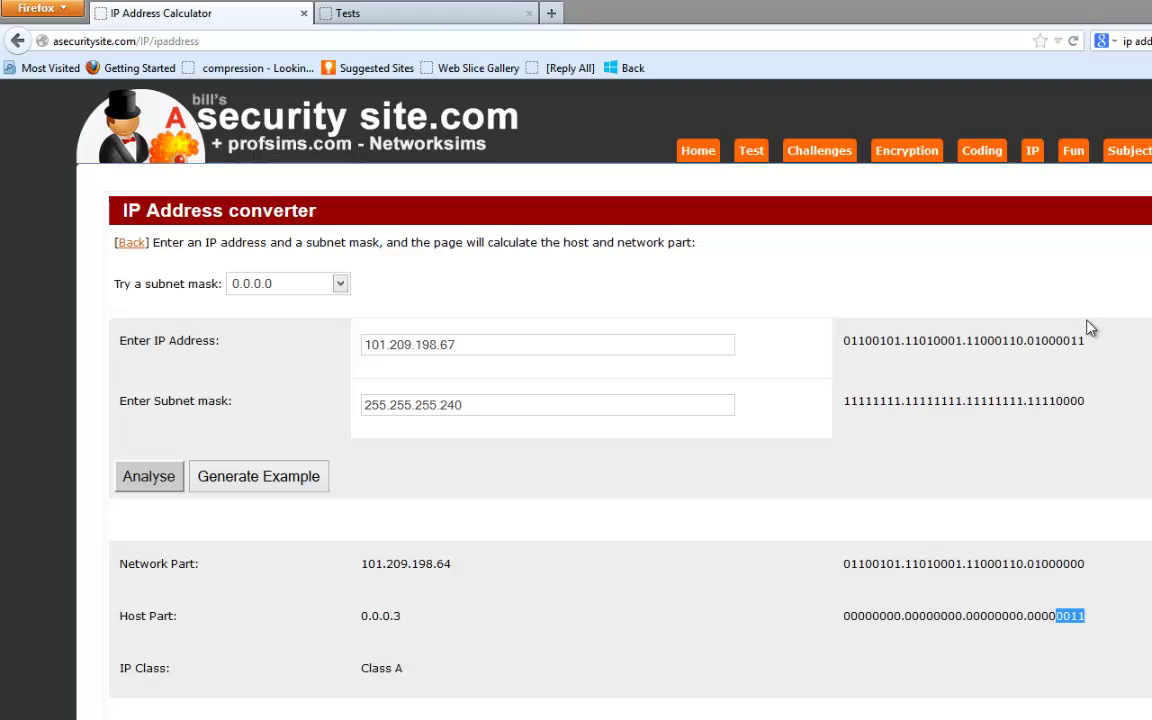
{"action": "left_click_drag", "start_coordinate": [1087, 343], "coordinate": [1056, 342]}
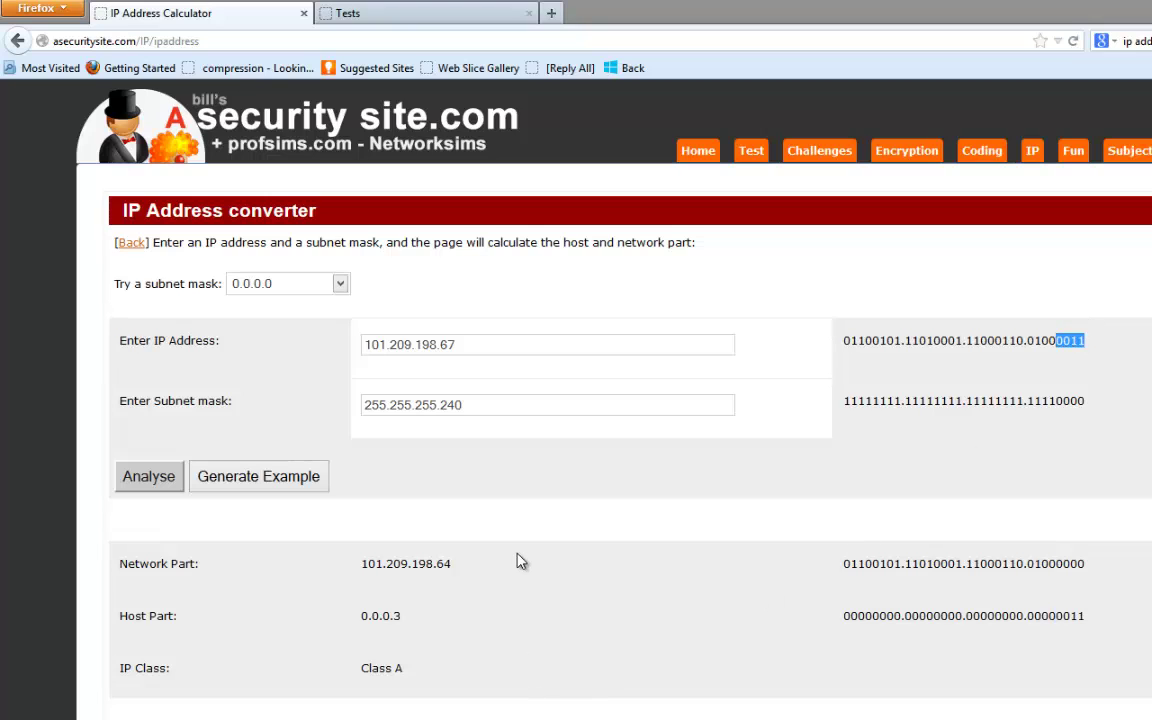
{"action": "left_click_drag", "start_coordinate": [452, 566], "coordinate": [359, 564]}
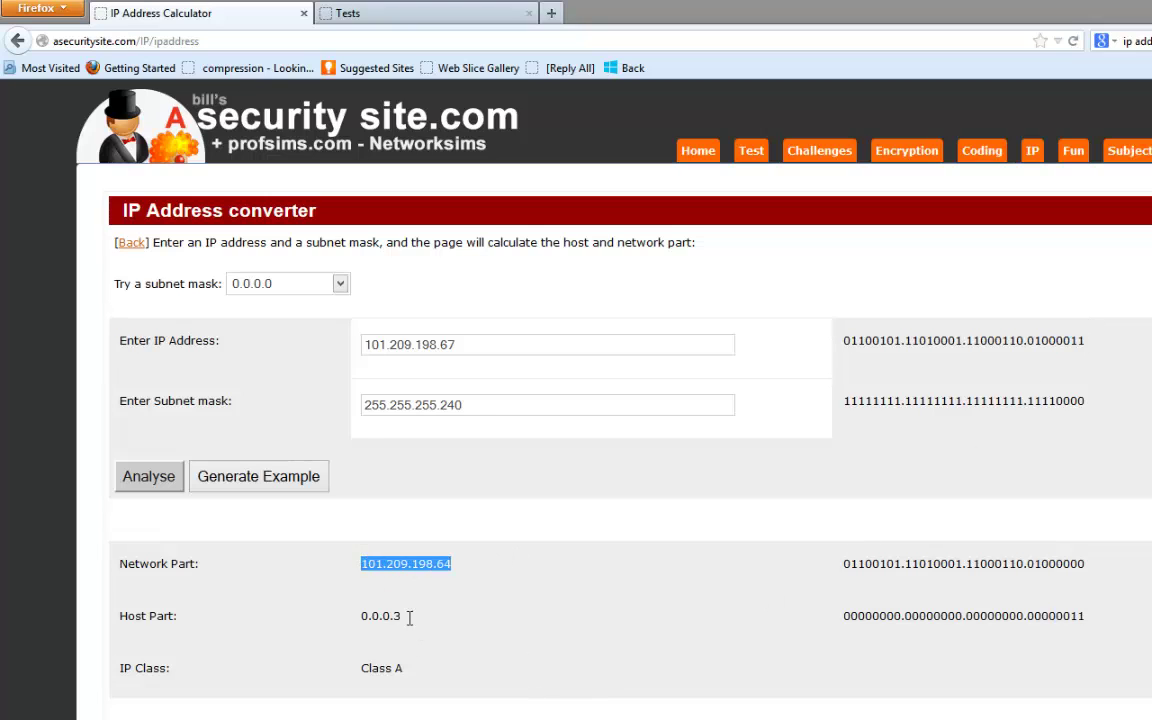
{"action": "left_click_drag", "start_coordinate": [411, 617], "coordinate": [350, 621]}
- Answer question 1 with 101.209.198.64 and advance to question 2
{"action": "left_click", "coordinate": [368, 18]}
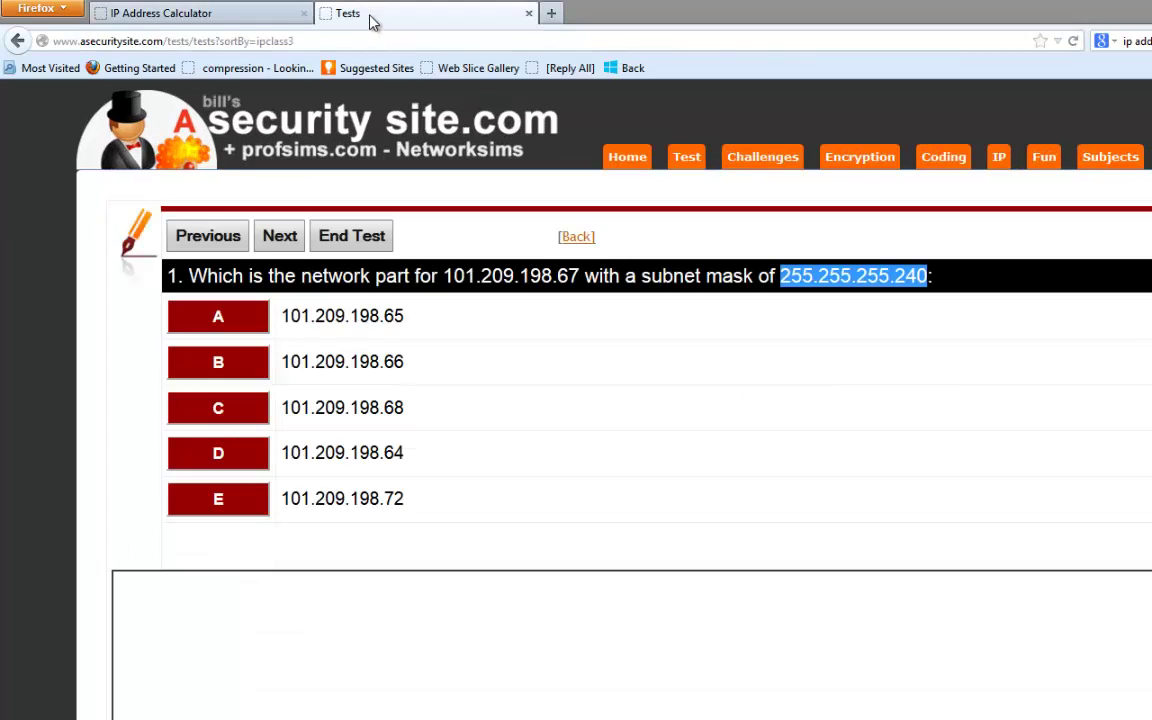
{"action": "left_click", "coordinate": [252, 20]}
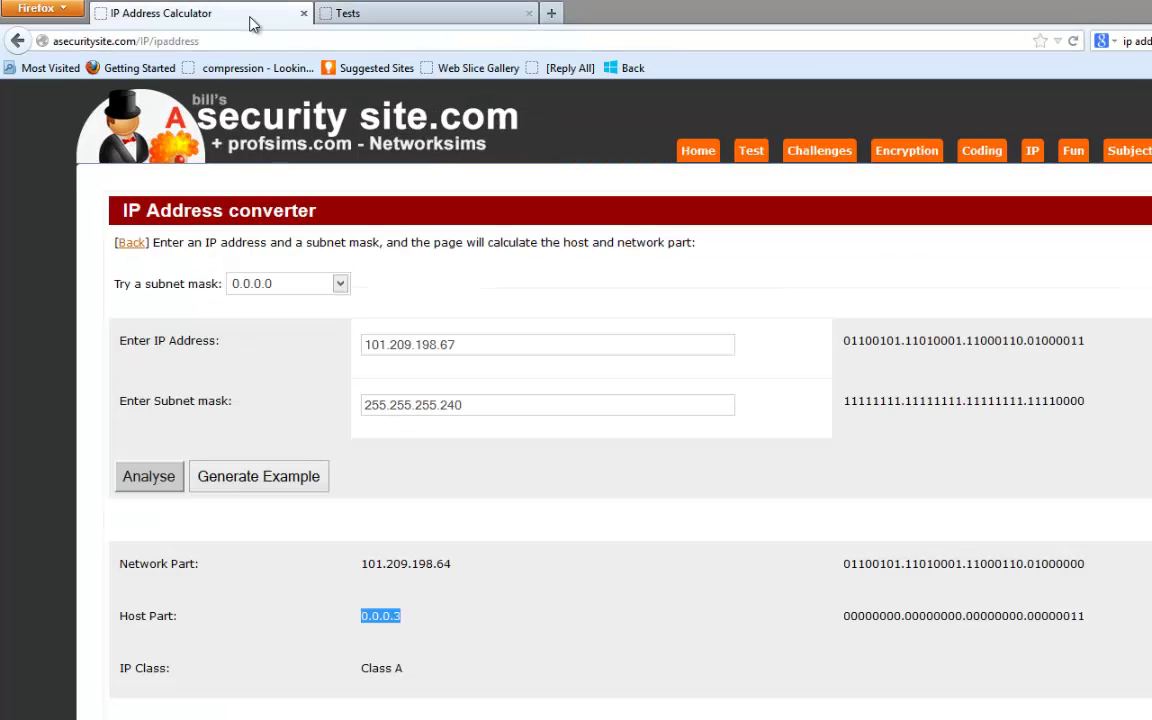
{"action": "left_click", "coordinate": [365, 12]}
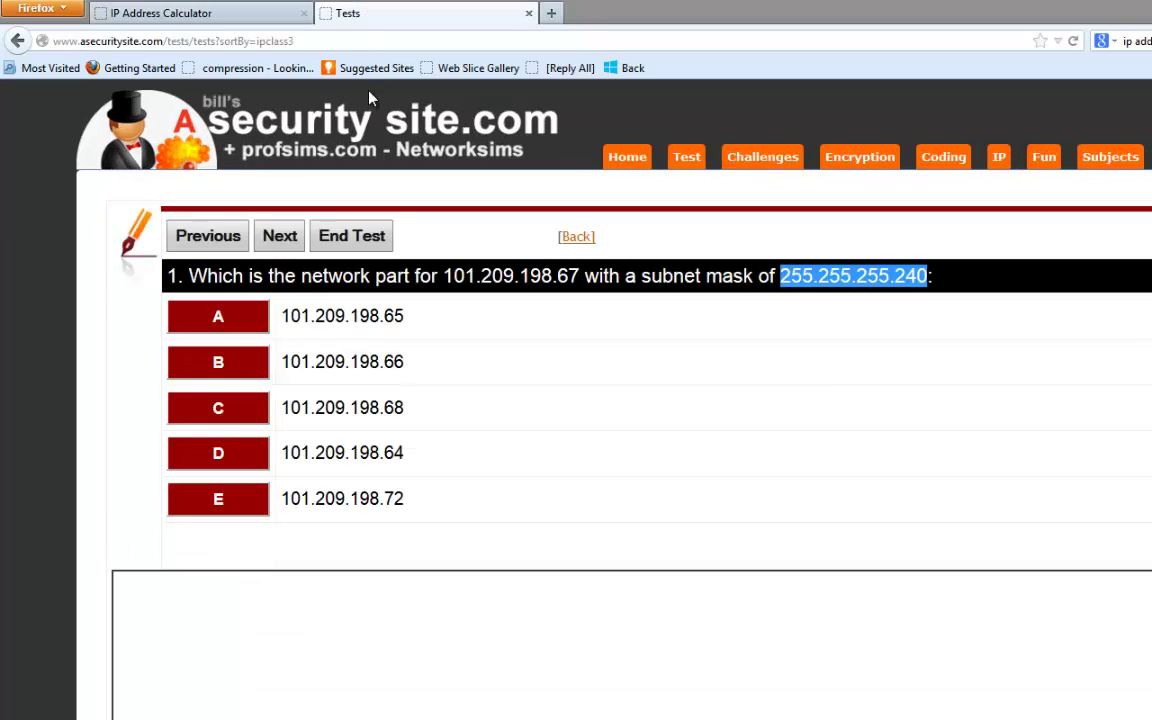
{"action": "left_click", "coordinate": [231, 455]}
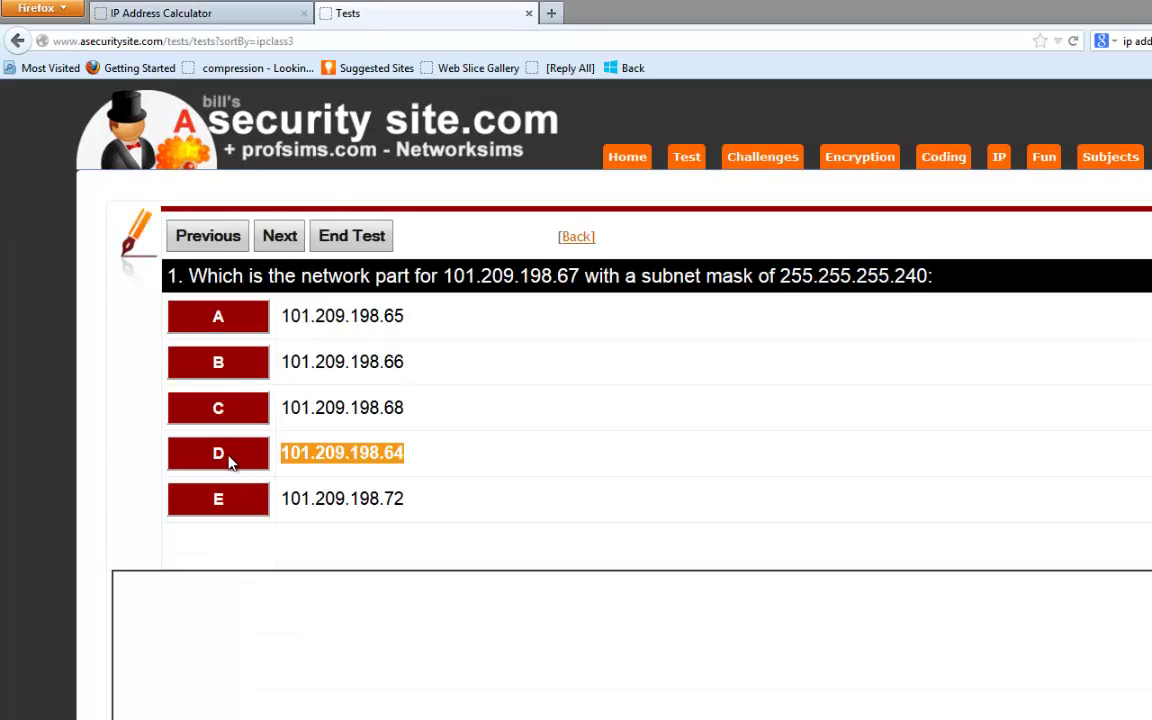
{"action": "left_click", "coordinate": [284, 236]}
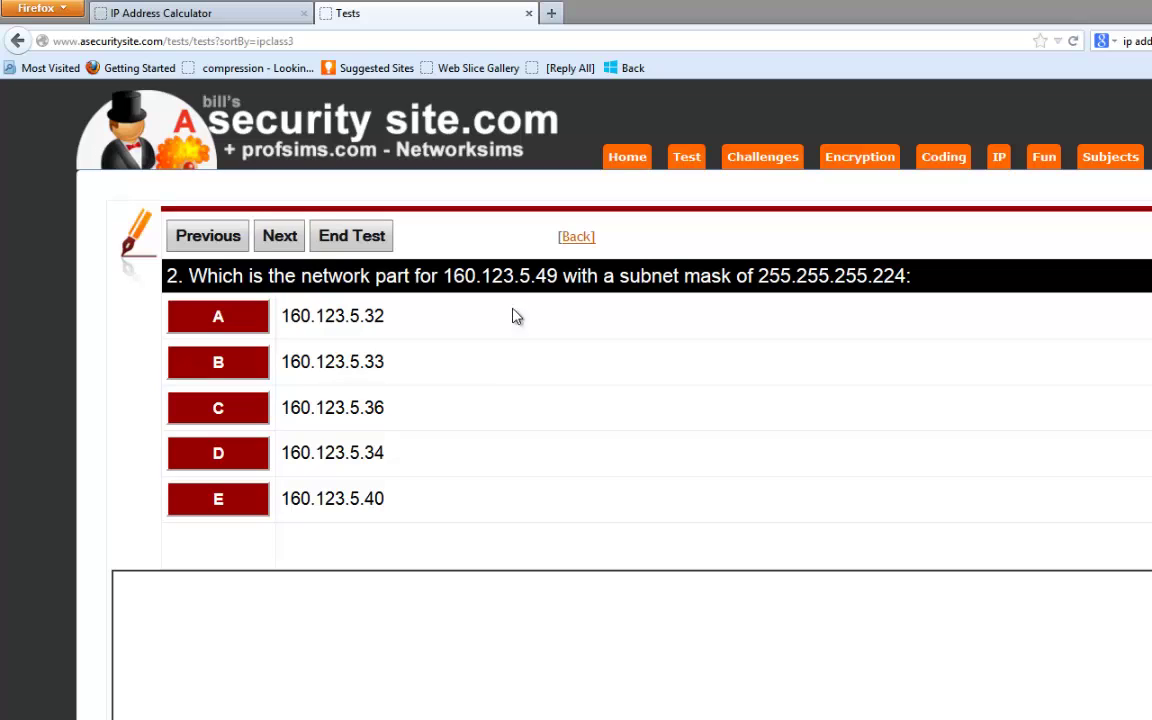
- Copy question 2's IP 160.123.5.49 and mask 255.255.255.224 into the converter and analyse
{"action": "left_click_drag", "start_coordinate": [557, 277], "coordinate": [449, 287]}
{"action": "key", "text": "ctrl+c"}
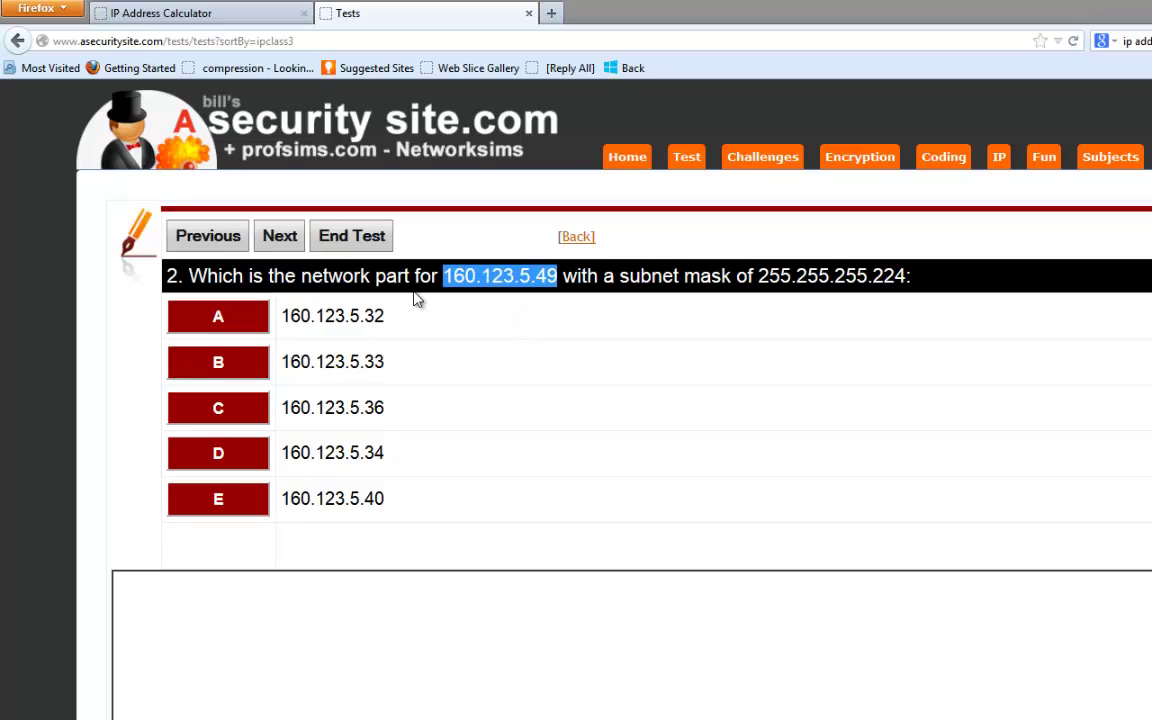
{"action": "left_click", "coordinate": [176, 15]}
{"action": "left_click_drag", "start_coordinate": [476, 342], "coordinate": [283, 334]}
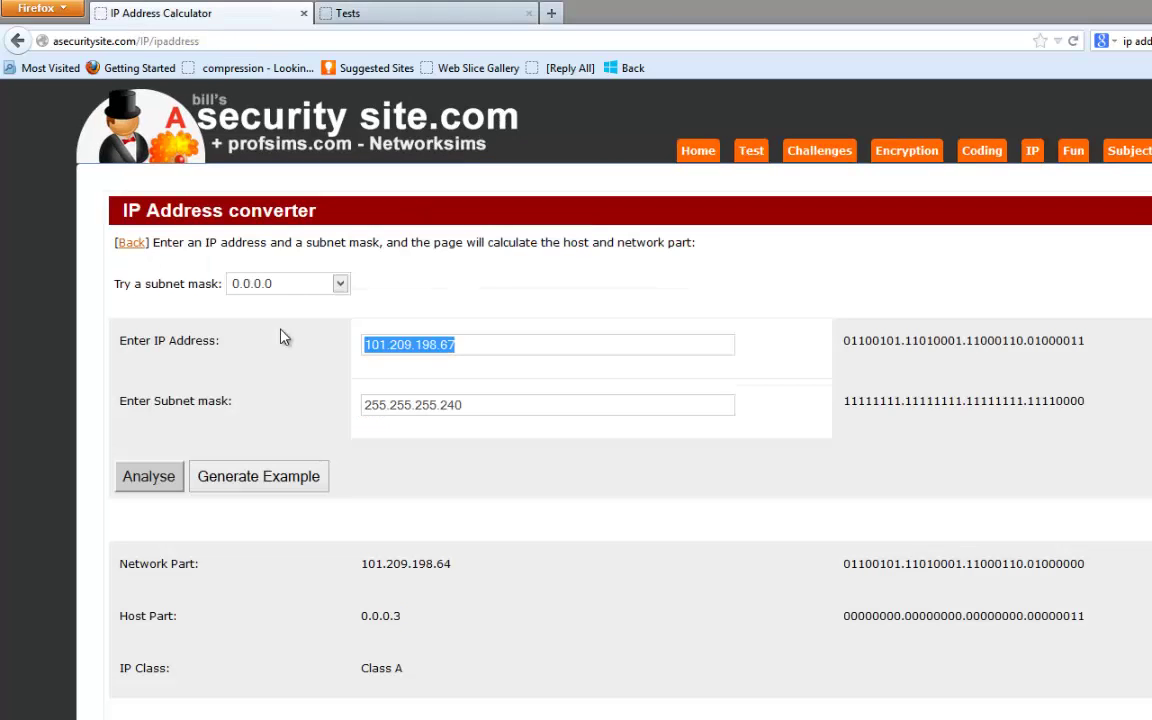
{"action": "key", "text": "ctrl+v"}
{"action": "left_click", "coordinate": [444, 6]}
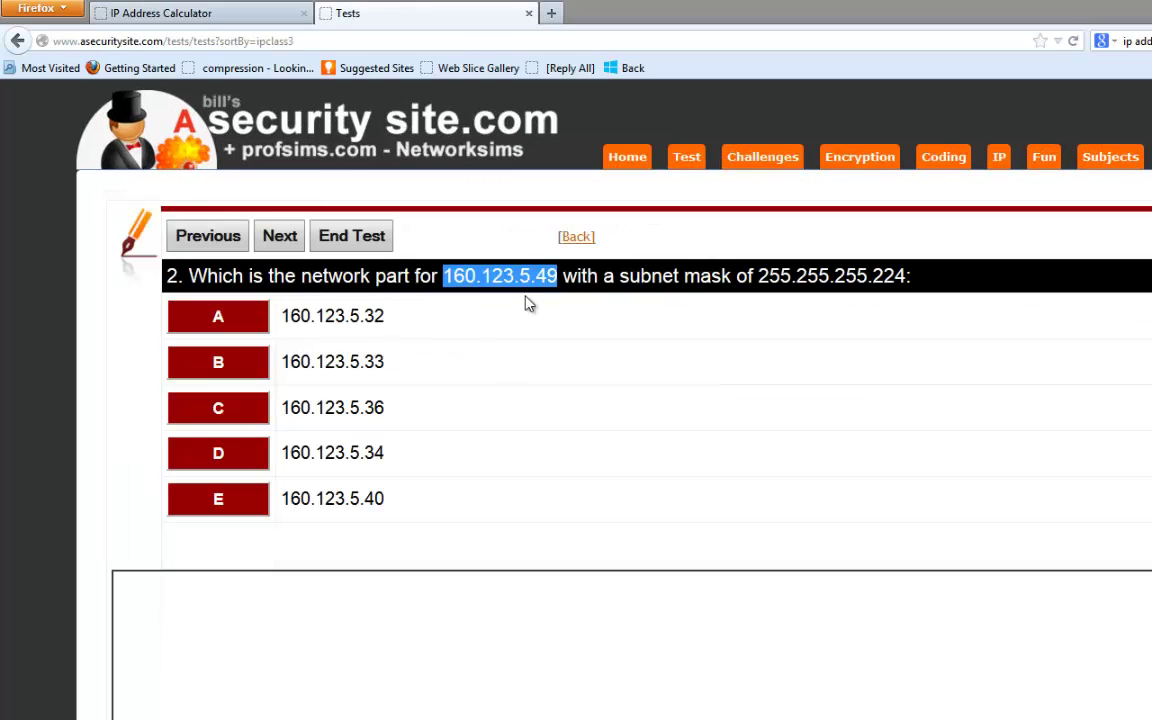
{"action": "left_click_drag", "start_coordinate": [907, 276], "coordinate": [762, 283]}
{"action": "key", "text": "ctrl+c"}
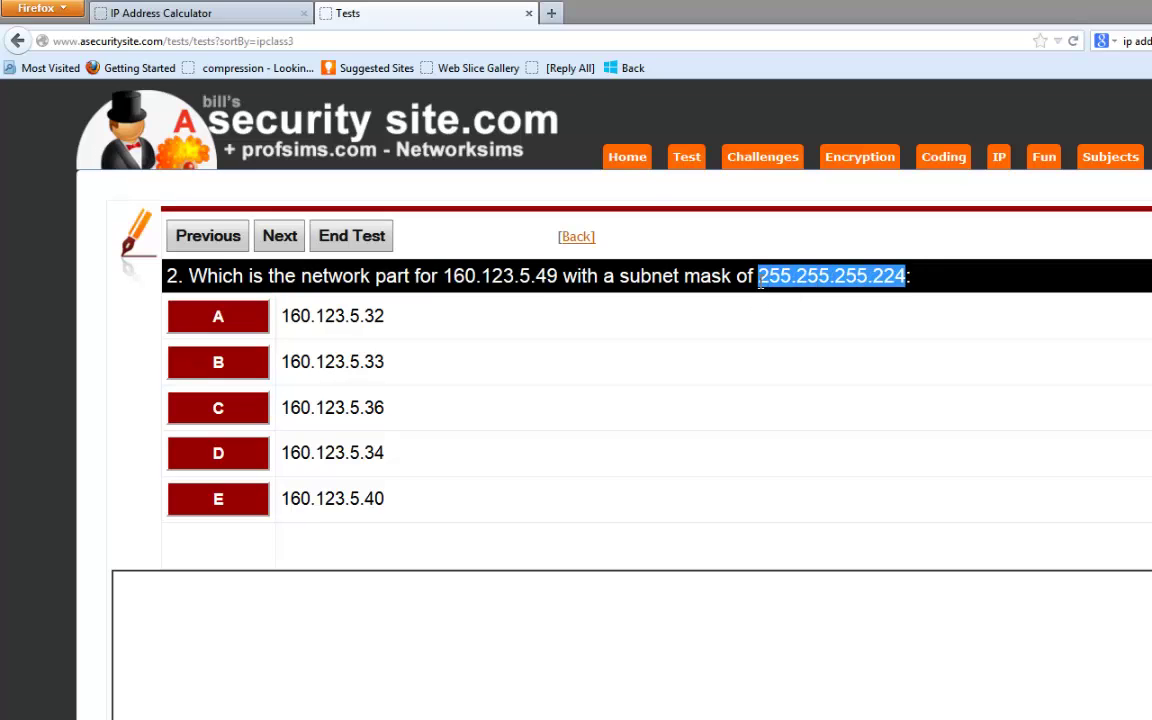
{"action": "left_click", "coordinate": [221, 13]}
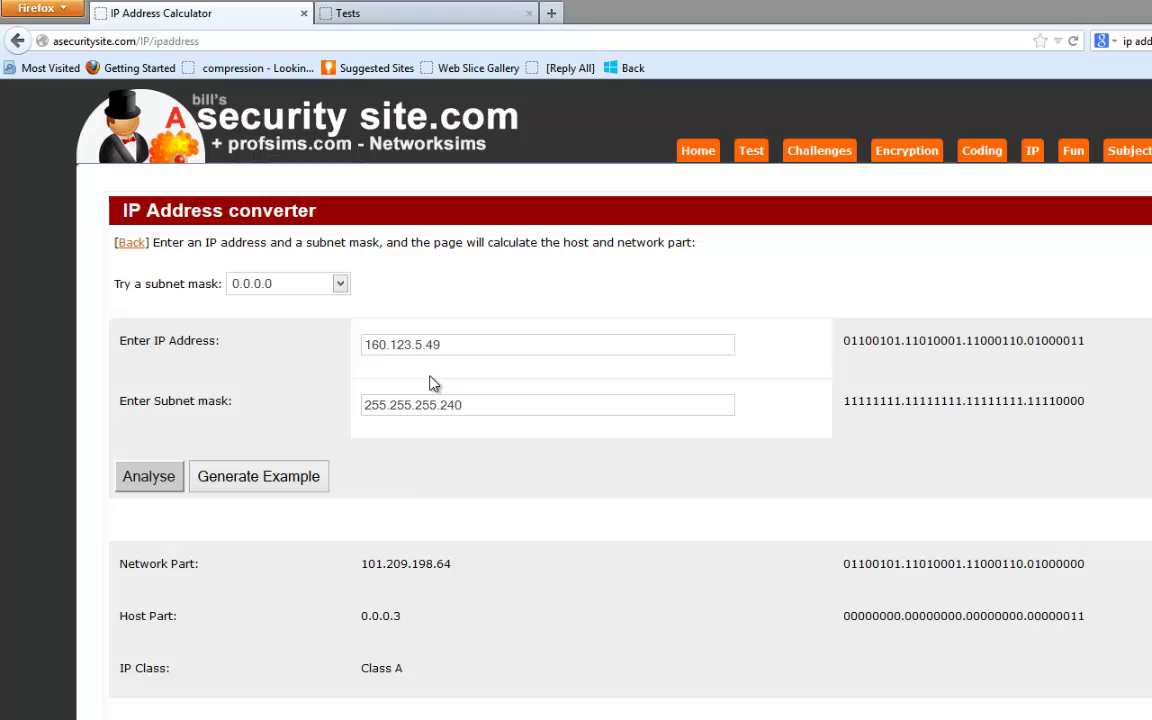
{"action": "left_click_drag", "start_coordinate": [474, 406], "coordinate": [278, 411]}
{"action": "key", "text": "ctrl+v"}
{"action": "left_click", "coordinate": [143, 479]}
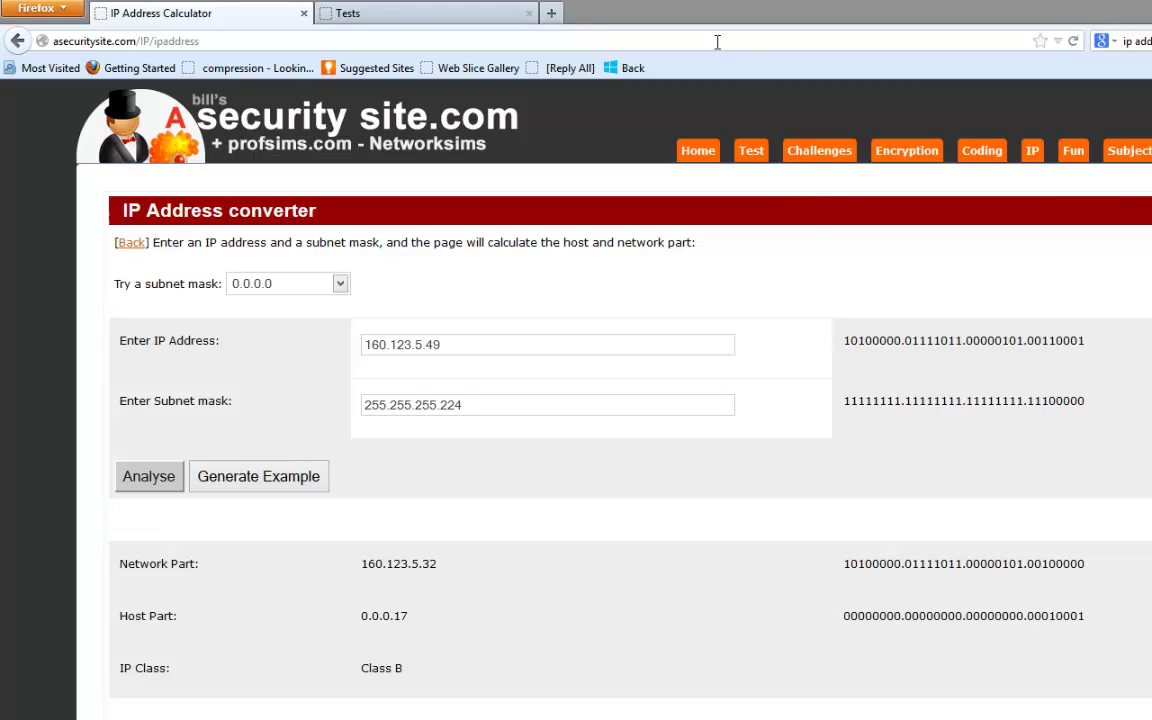
- Compare with the question and mark the binary mask, network and host bits
{"action": "left_click", "coordinate": [490, 16]}
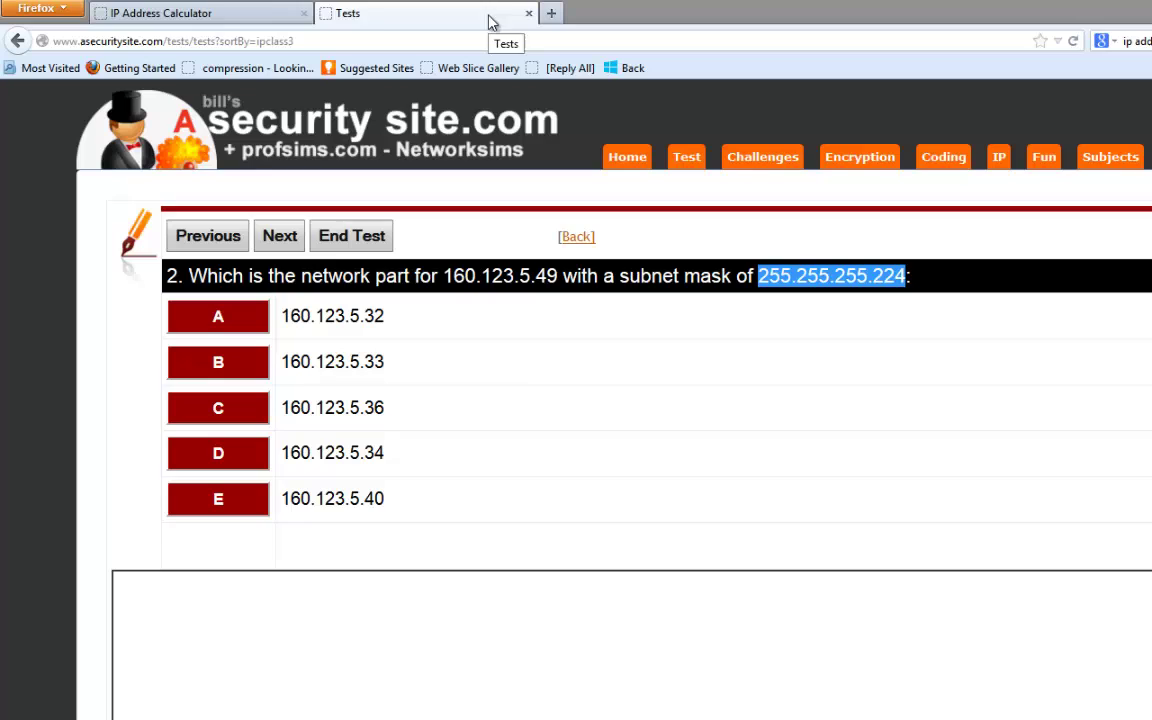
{"action": "left_click", "coordinate": [260, 15]}
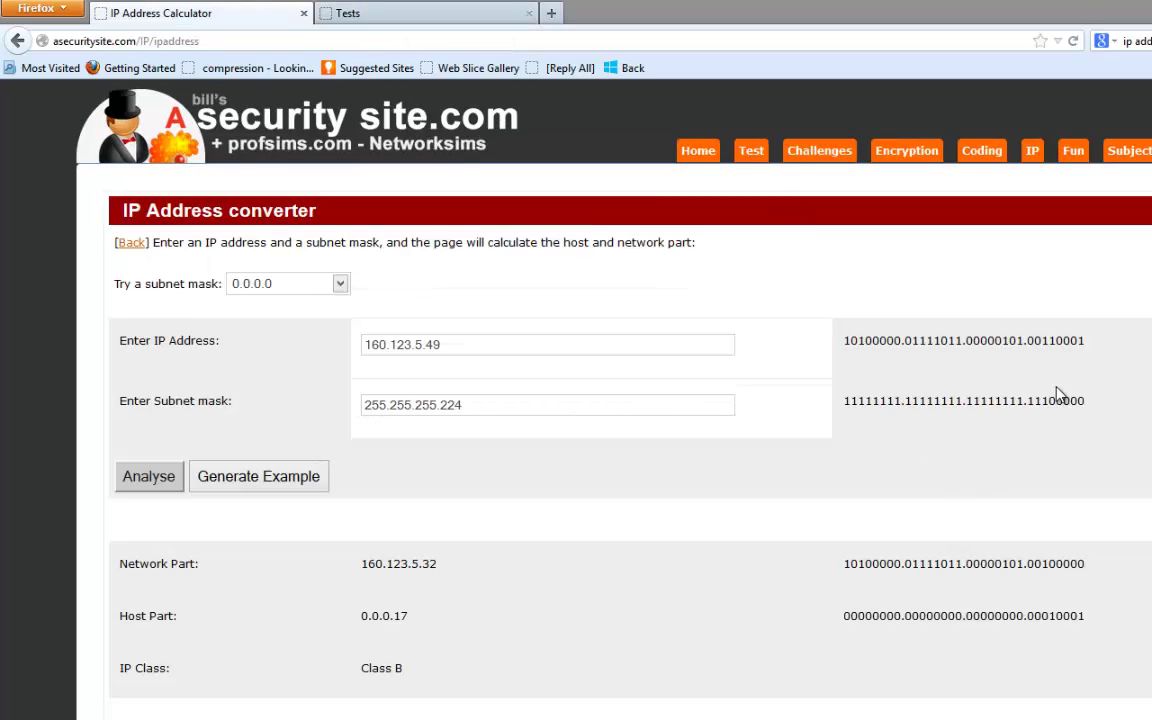
{"action": "left_click_drag", "start_coordinate": [1048, 400], "coordinate": [840, 405]}
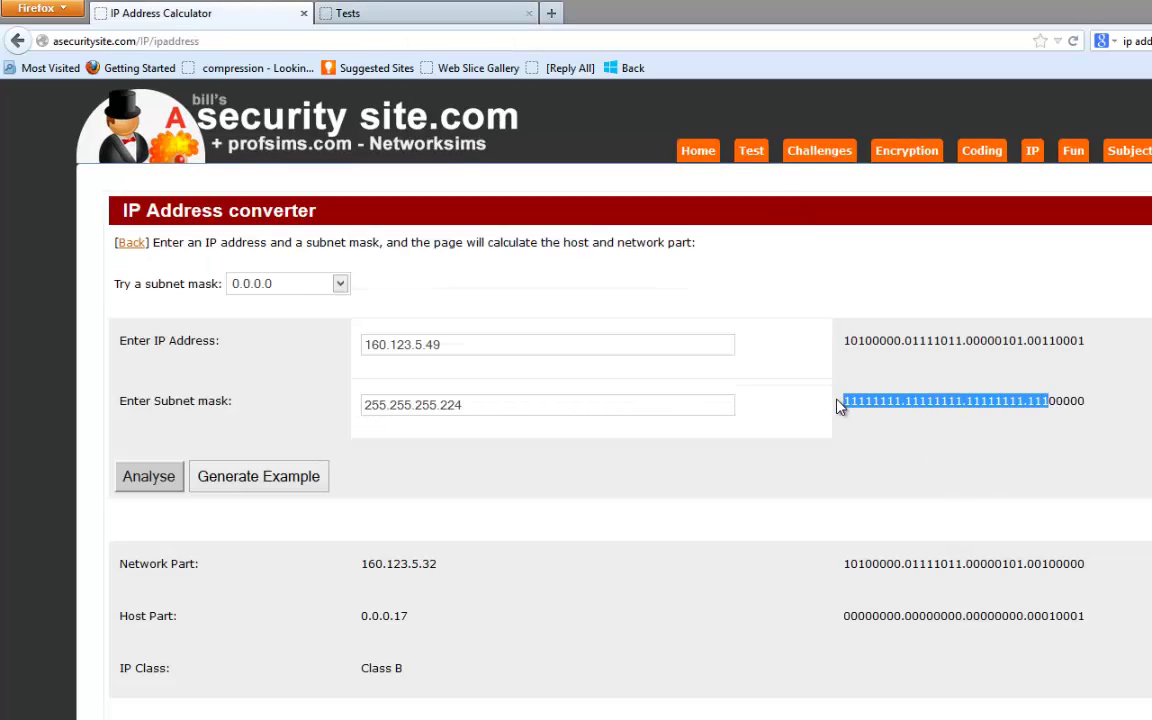
{"action": "left_click", "coordinate": [1051, 564]}
{"action": "left_click_drag", "start_coordinate": [1051, 564], "coordinate": [837, 567]}
{"action": "left_click_drag", "start_coordinate": [1049, 616], "coordinate": [1083, 616]}
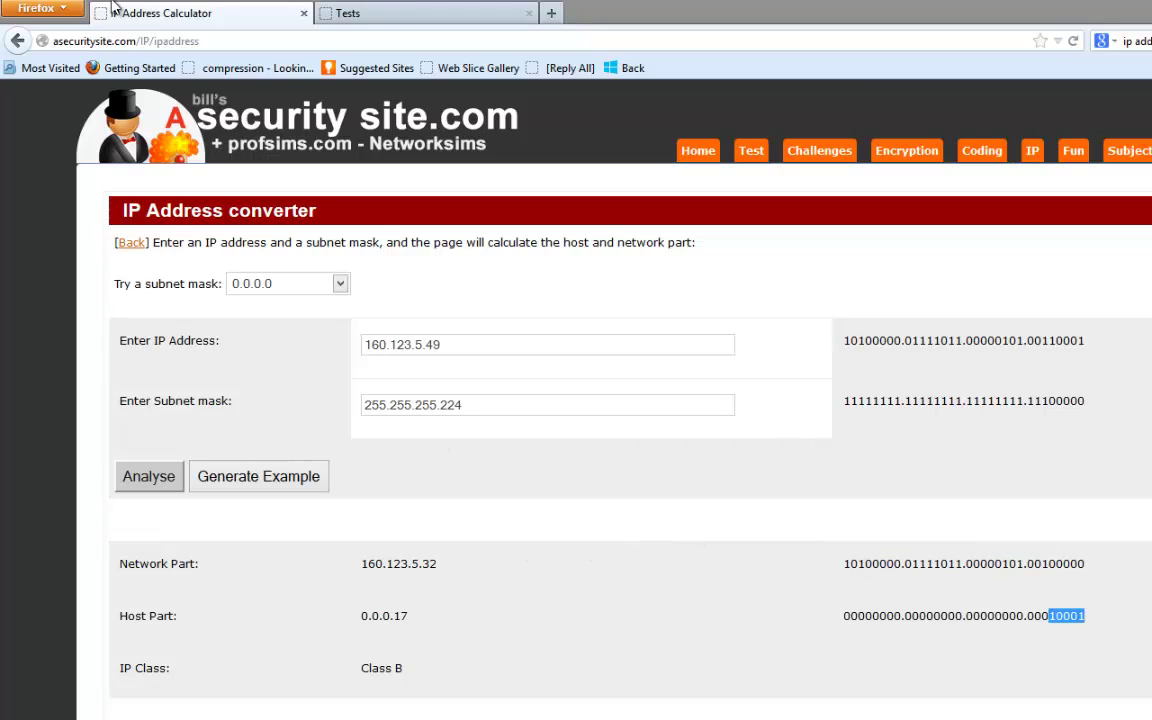
- Answer question 2 with 160.123.5.32 and advance to question 3
{"action": "left_click", "coordinate": [340, 13]}
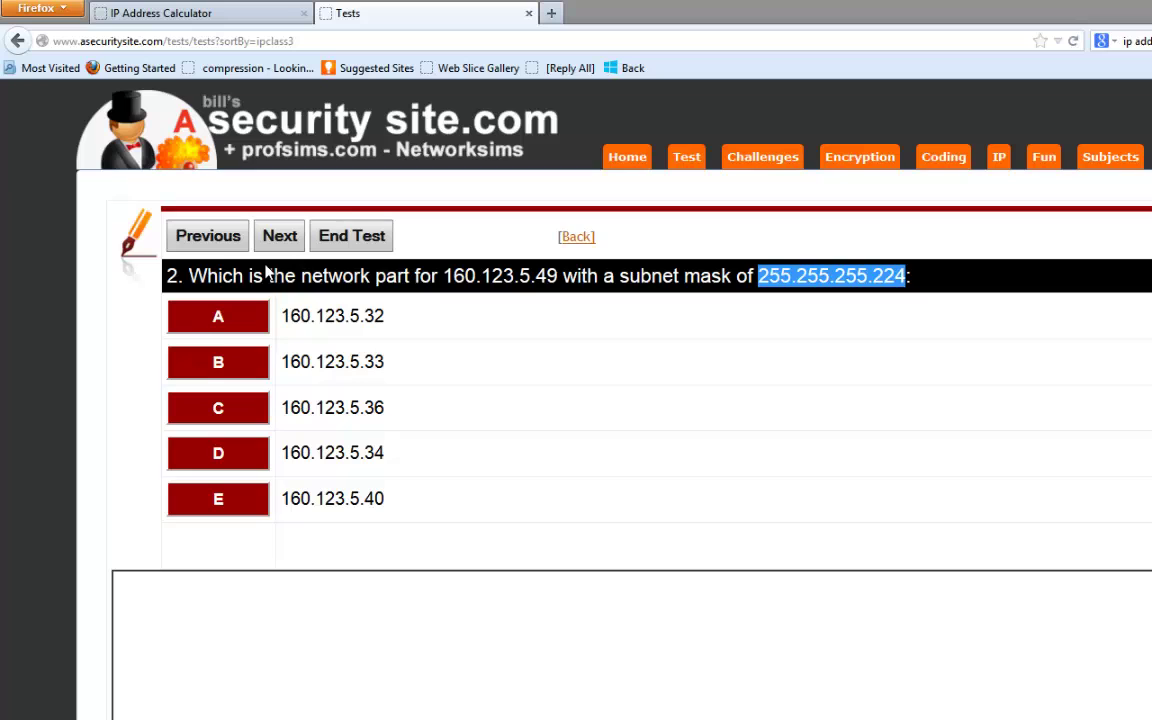
{"action": "left_click", "coordinate": [218, 318]}
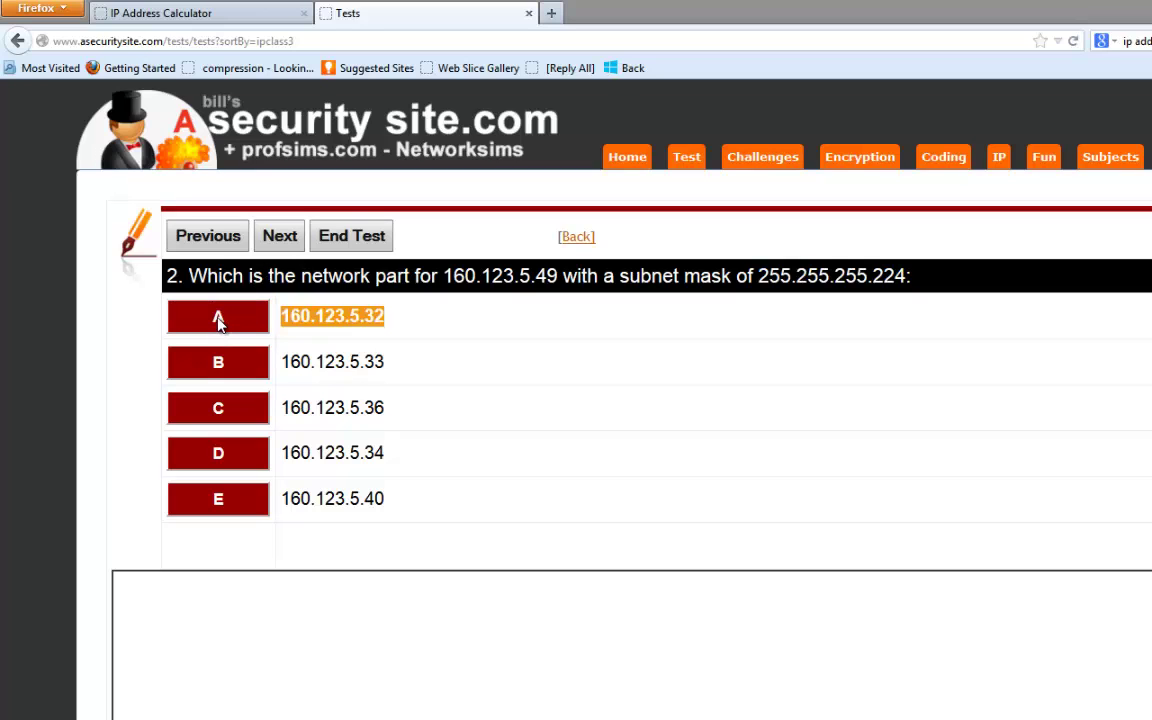
{"action": "left_click", "coordinate": [288, 246]}
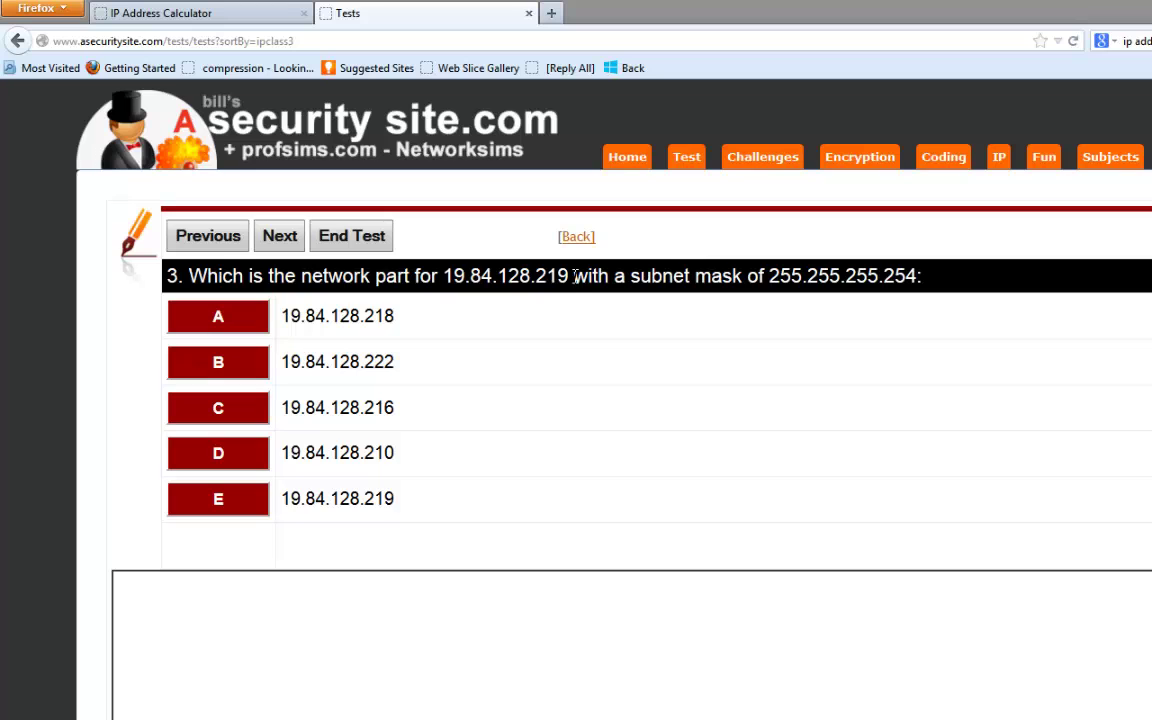
- Copy question 3's IP 19.84.128.219 and mask 255.255.255.254 into the converter and analyse
{"action": "left_click_drag", "start_coordinate": [576, 277], "coordinate": [443, 277]}
{"action": "key", "text": "ctrl+c"}
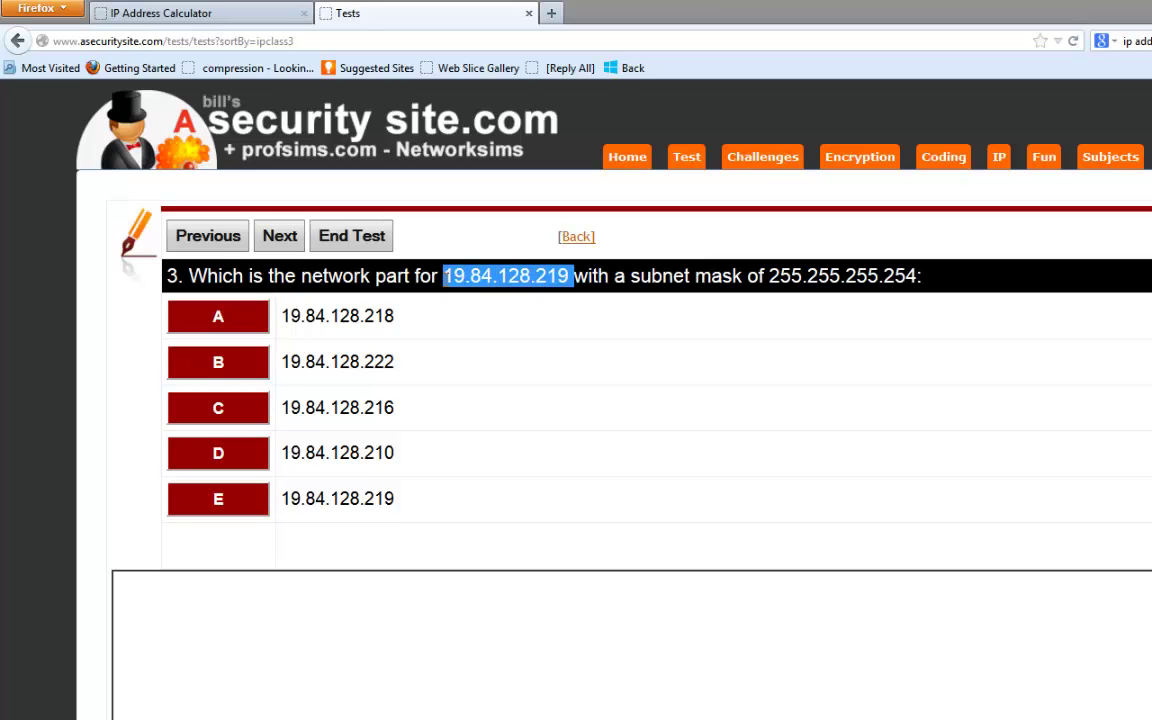
{"action": "left_click", "coordinate": [171, 17]}
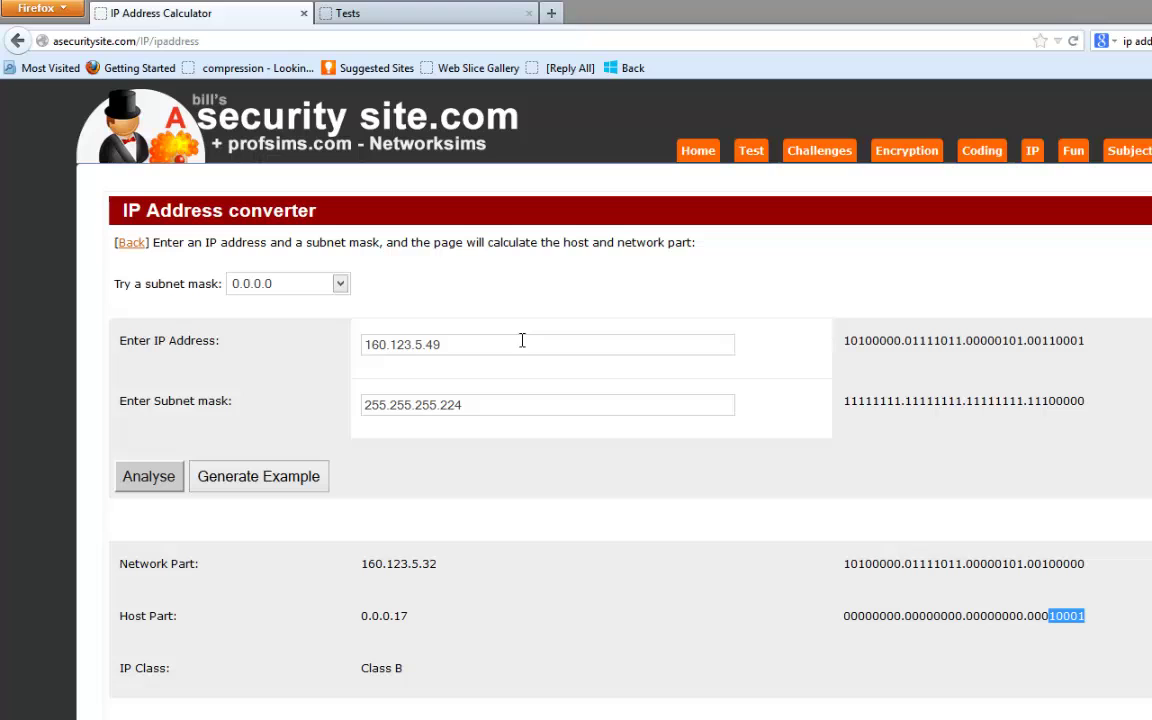
{"action": "left_click_drag", "start_coordinate": [516, 339], "coordinate": [238, 335]}
{"action": "key", "text": "ctrl+v"}
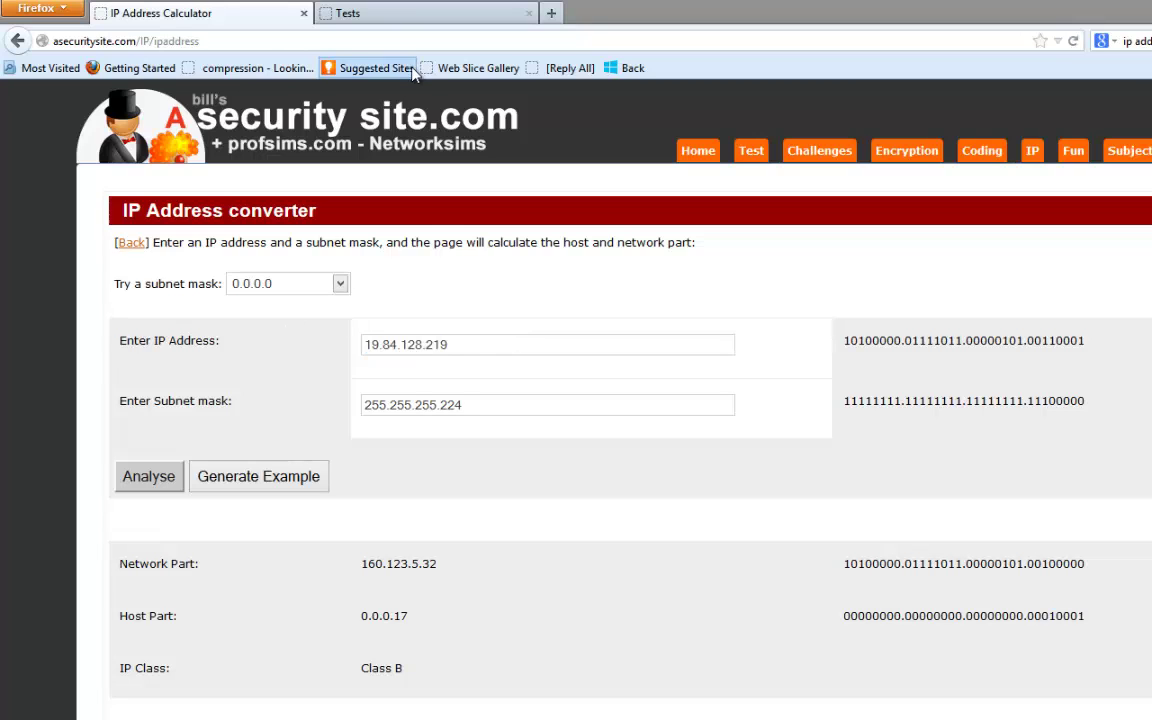
{"action": "left_click", "coordinate": [386, 14]}
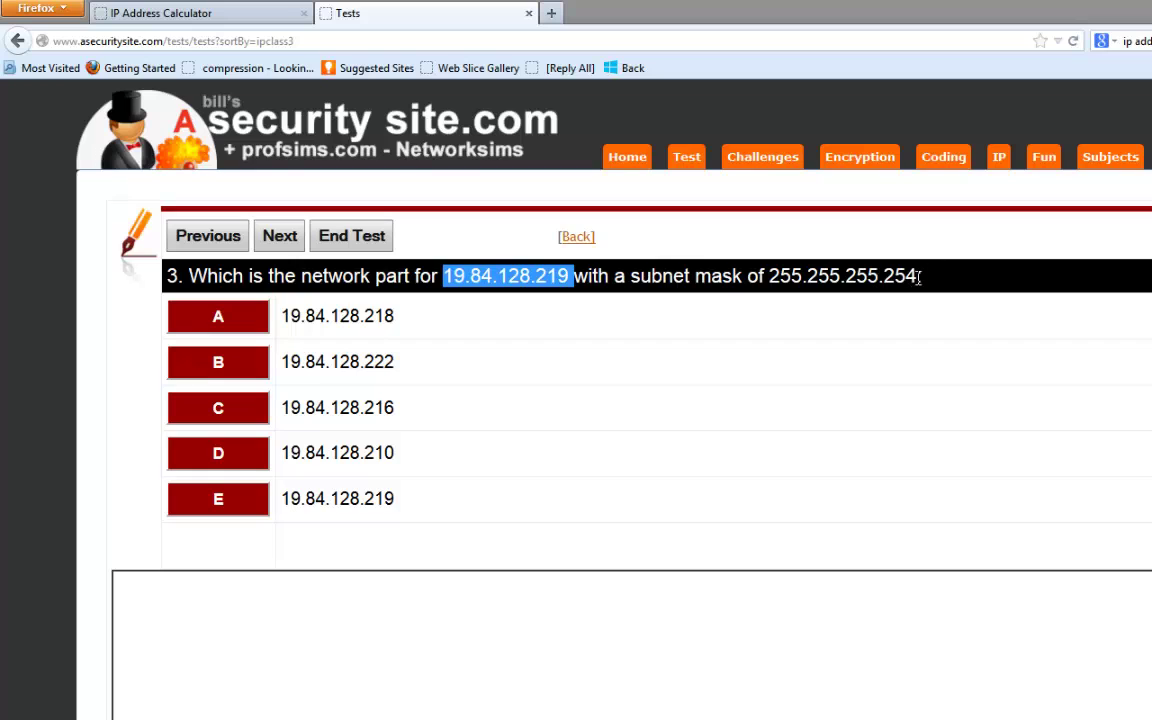
{"action": "left_click_drag", "start_coordinate": [919, 277], "coordinate": [769, 264]}
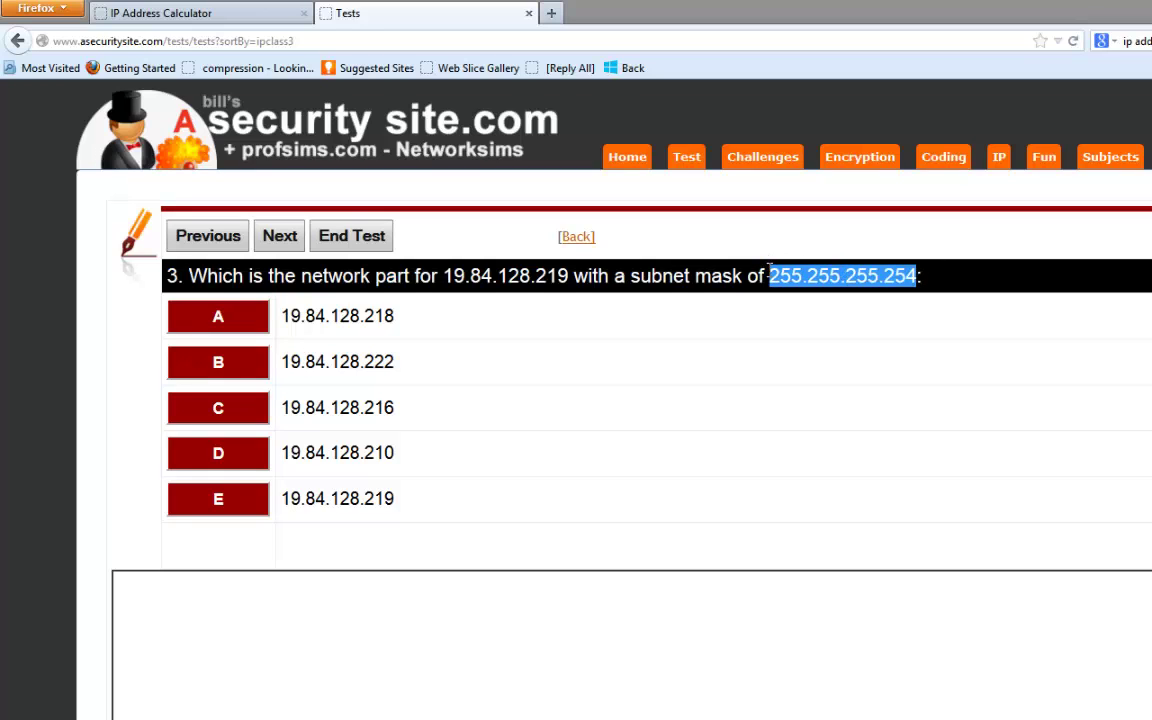
{"action": "left_click", "coordinate": [266, 14]}
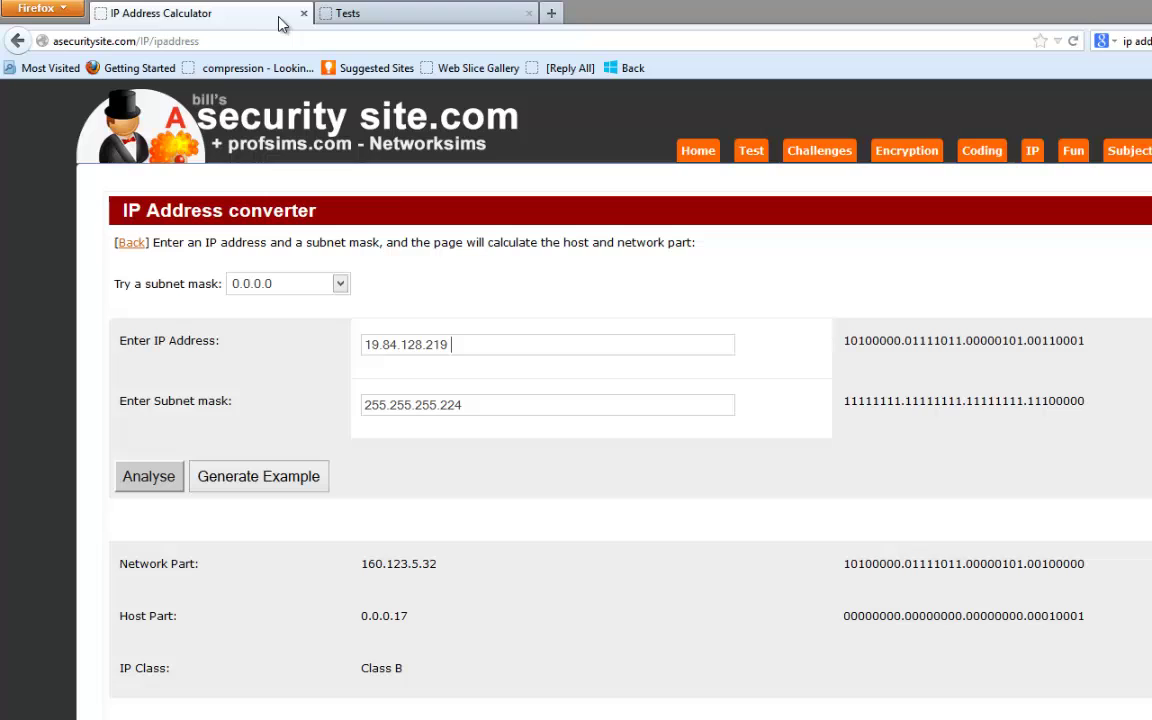
{"action": "left_click_drag", "start_coordinate": [474, 404], "coordinate": [283, 411]}
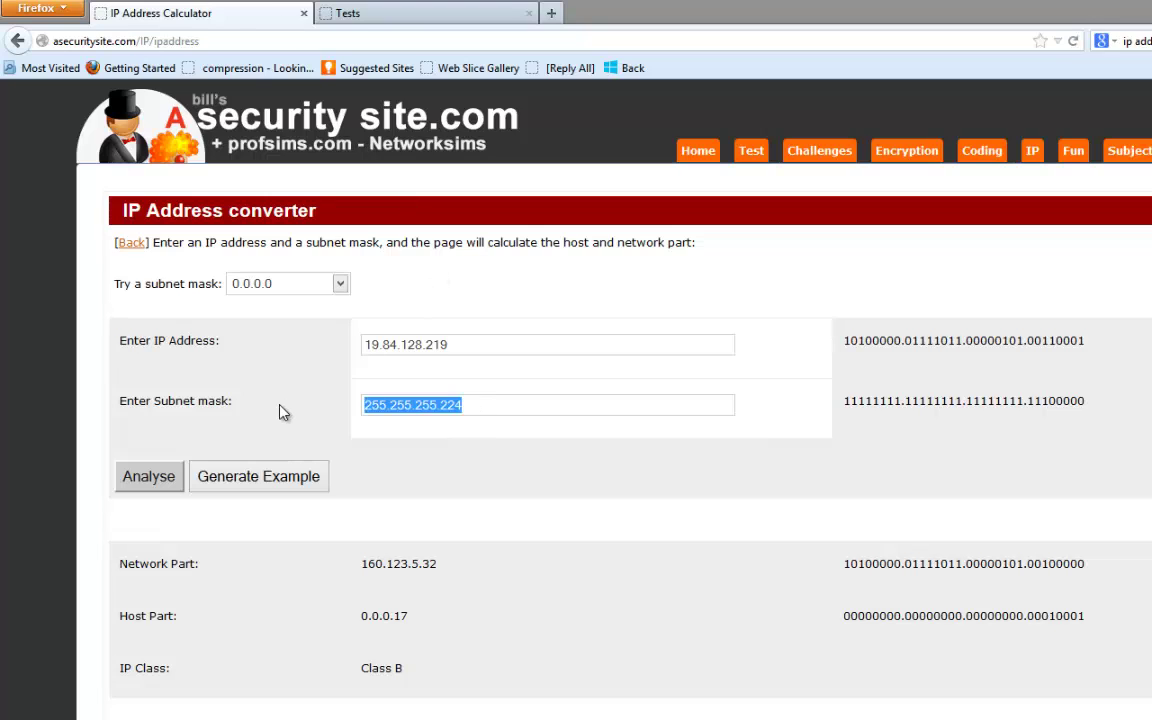
{"action": "type", "text": "255.255.255.254"}
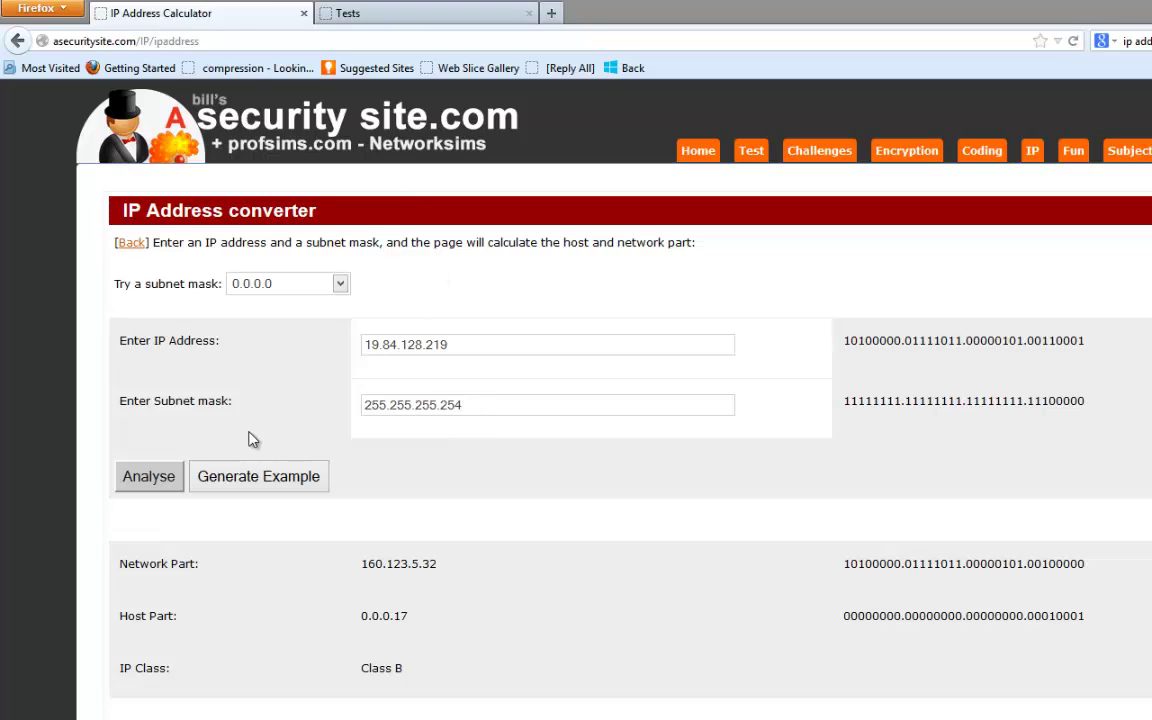
{"action": "left_click", "coordinate": [158, 476]}
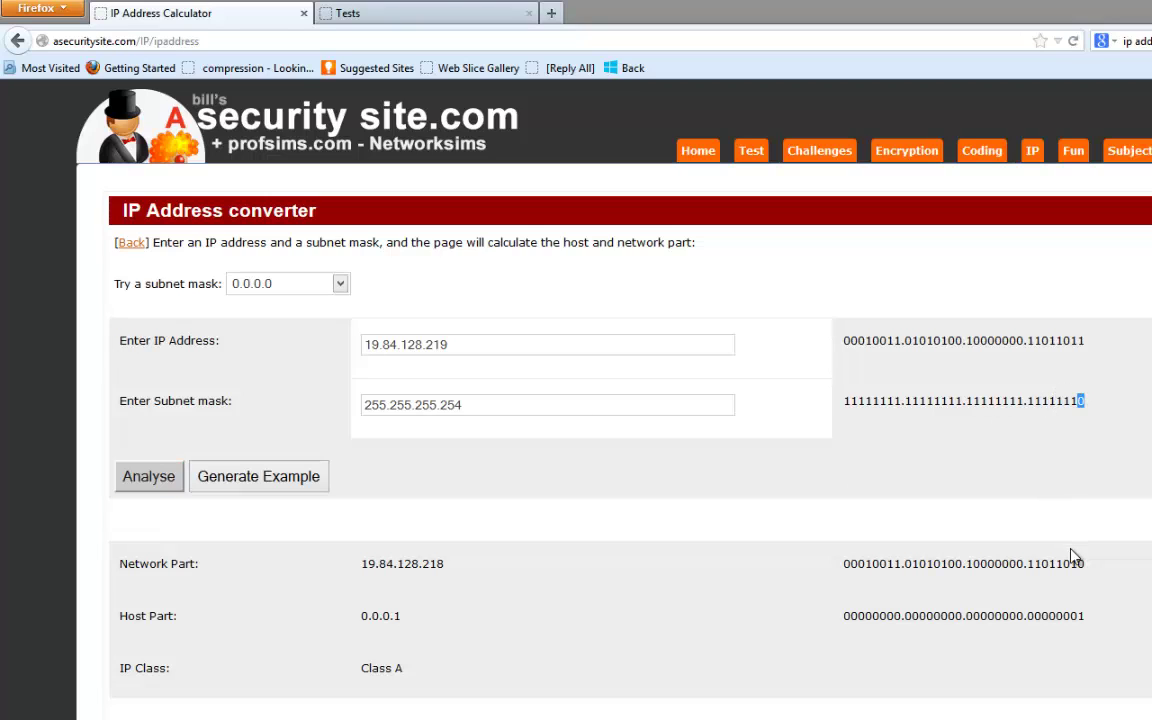
- Check the network part ends in .218 and choose 19.84.128.218 for question 3
{"action": "left_click_drag", "start_coordinate": [1077, 563], "coordinate": [862, 560]}
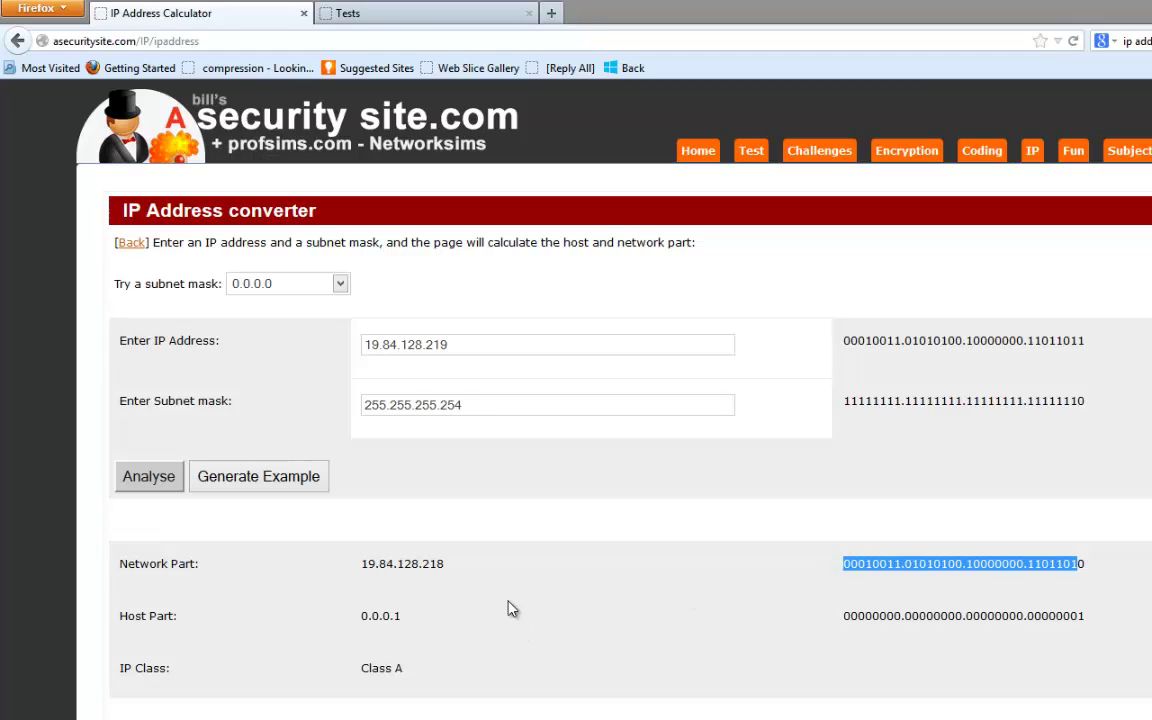
{"action": "left_click_drag", "start_coordinate": [445, 563], "coordinate": [419, 564]}
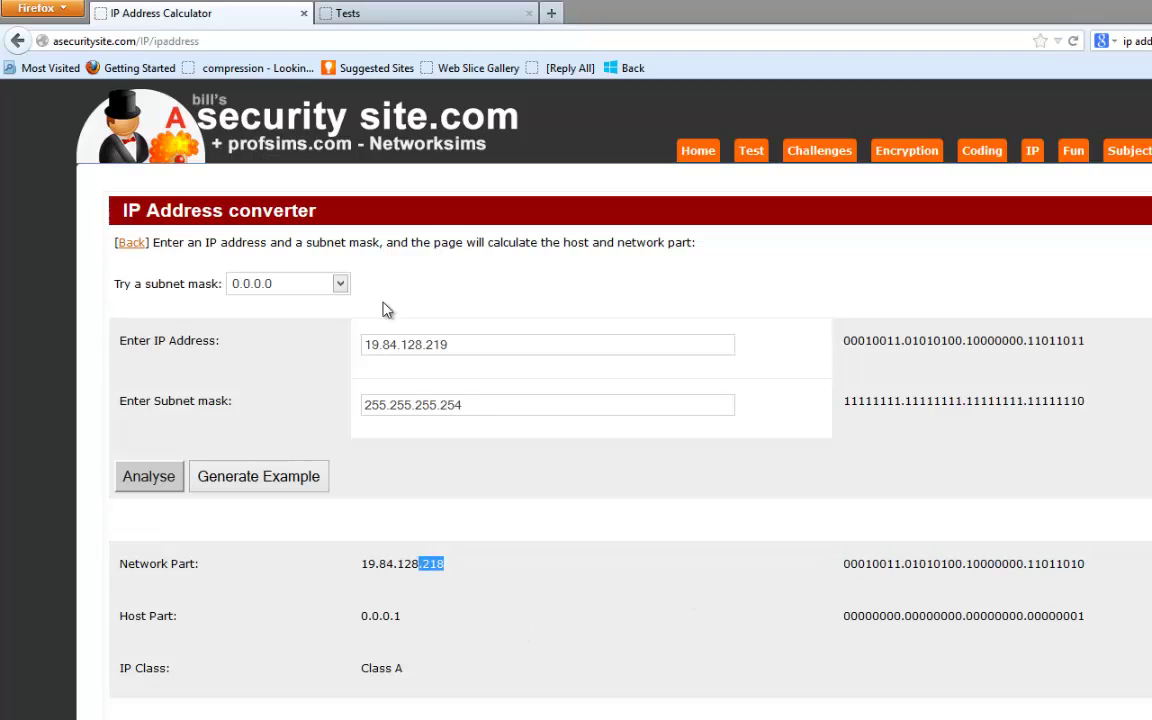
{"action": "left_click", "coordinate": [347, 13]}
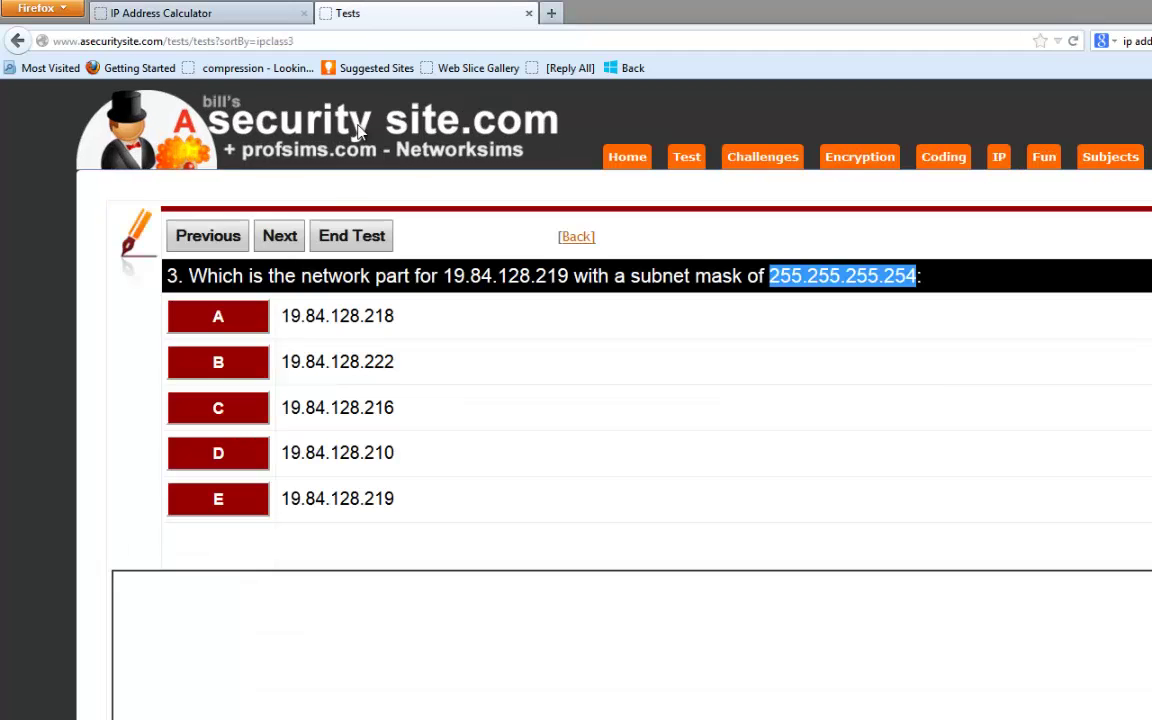
{"action": "left_click", "coordinate": [229, 325]}
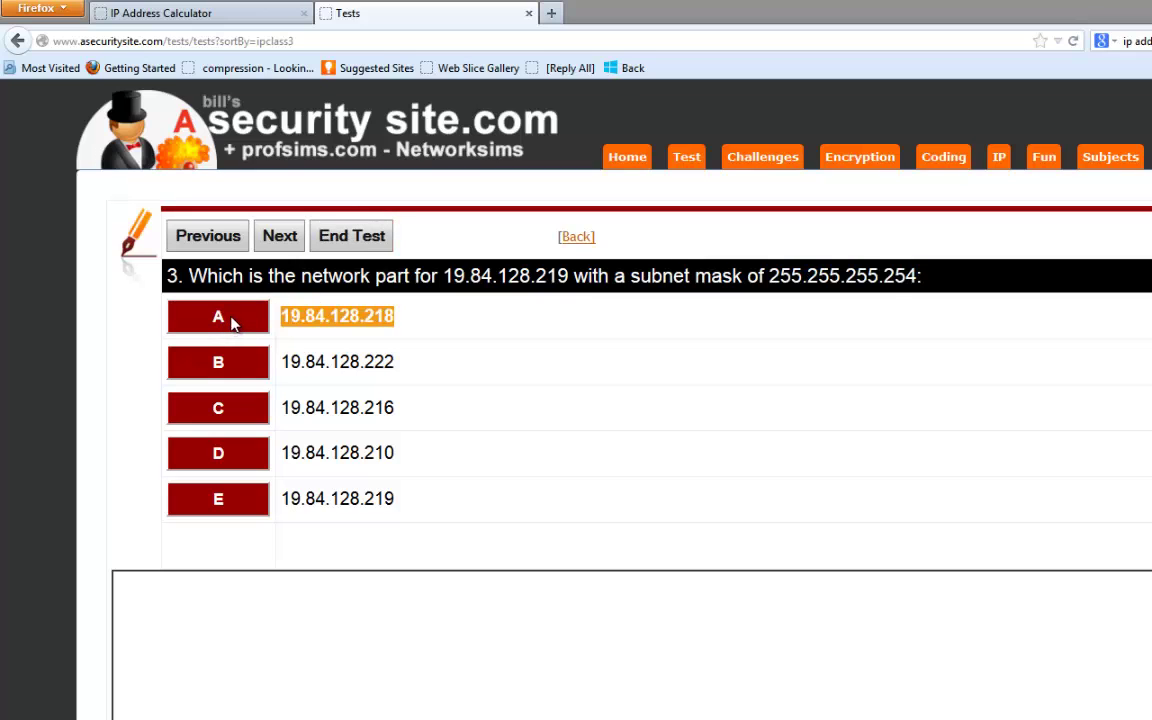
- On question 4, analyse IP 152.30.82.138 with mask 255.255.248.0 in the converter
{"action": "left_click", "coordinate": [282, 236]}
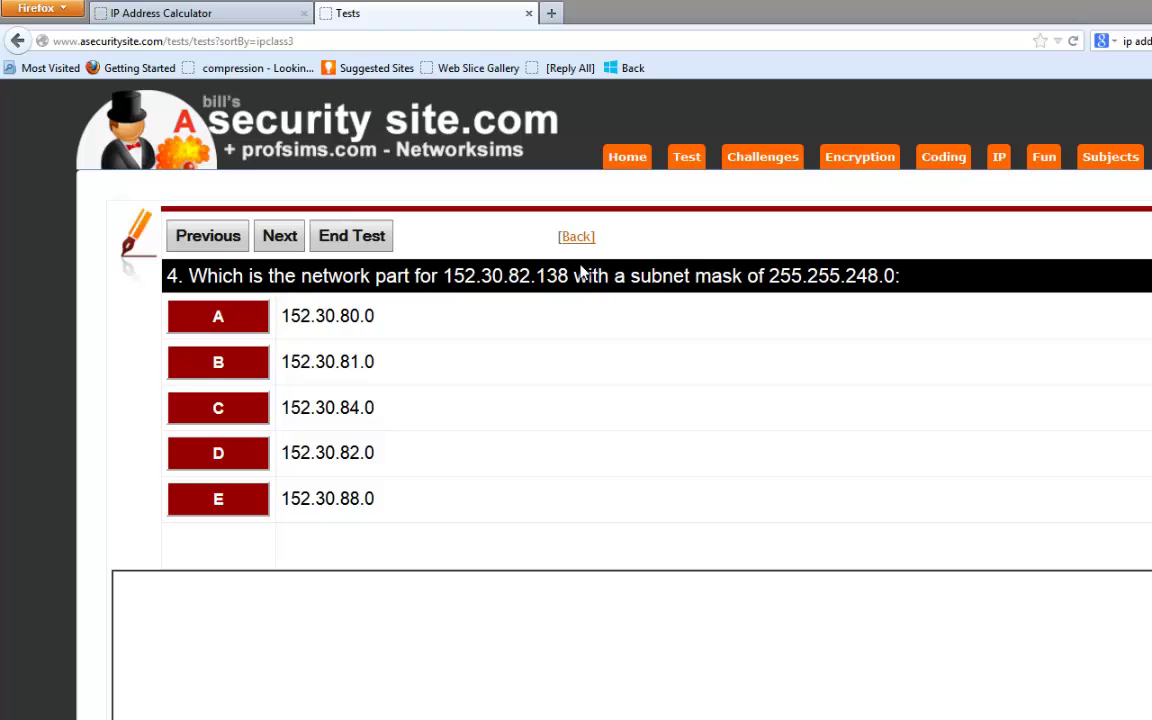
{"action": "left_click_drag", "start_coordinate": [570, 276], "coordinate": [443, 276]}
{"action": "key", "text": "ctrl+c"}
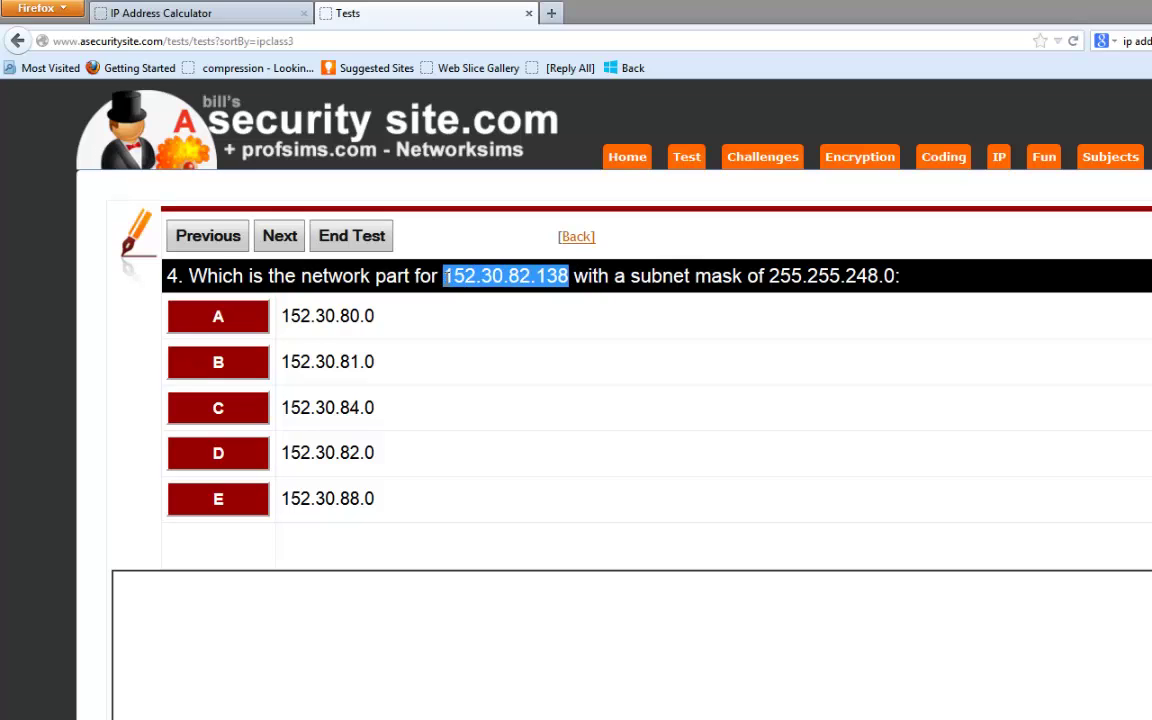
{"action": "left_click", "coordinate": [118, 12]}
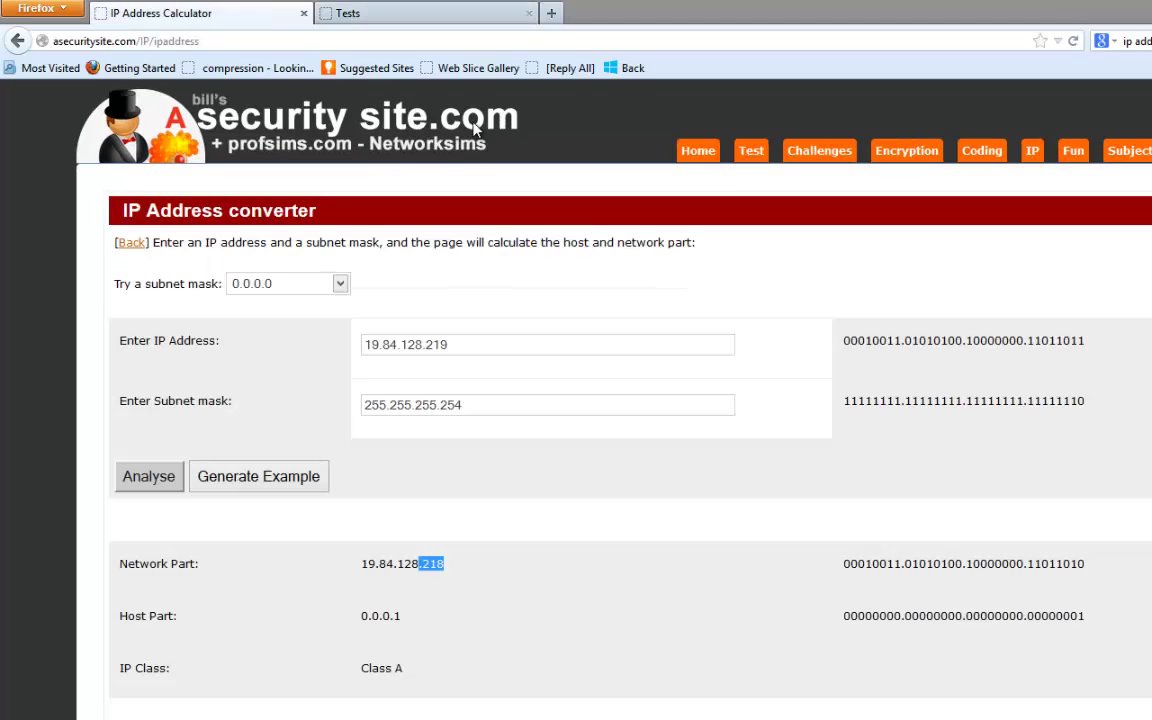
{"action": "left_click", "coordinate": [520, 348]}
{"action": "left_click_drag", "start_coordinate": [520, 348], "coordinate": [296, 332]}
{"action": "key", "text": "ctrl+v"}
{"action": "left_click", "coordinate": [466, 14]}
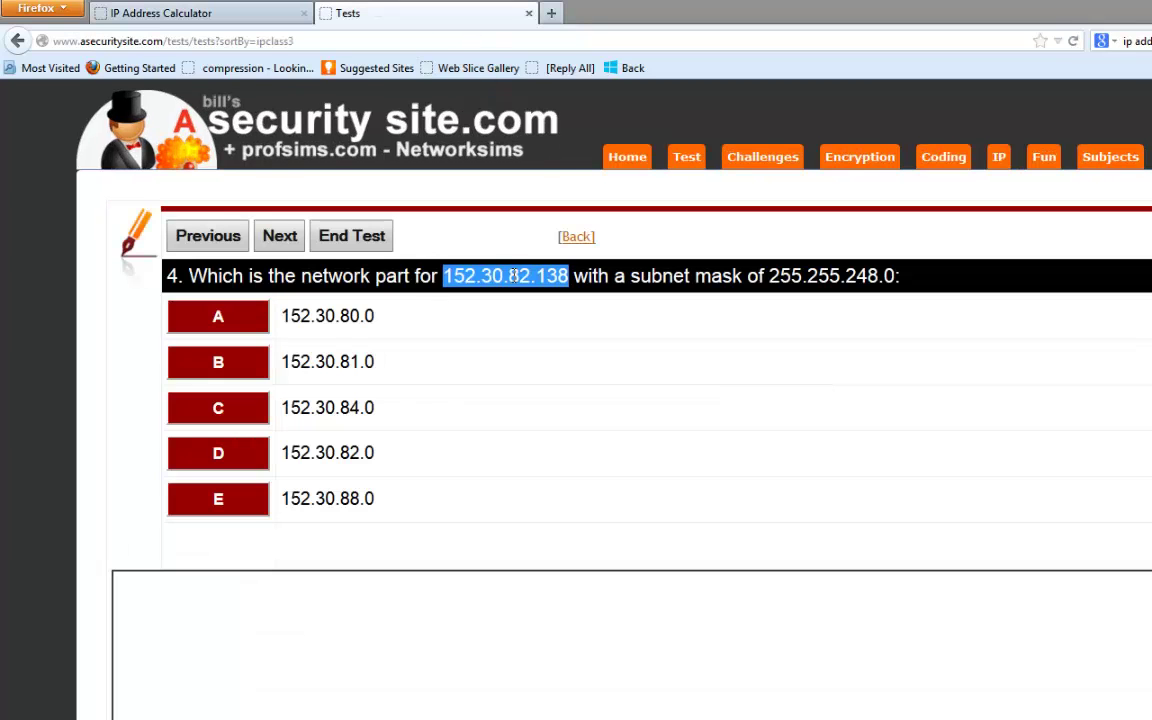
{"action": "left_click_drag", "start_coordinate": [897, 276], "coordinate": [770, 285]}
{"action": "key", "text": "ctrl+c"}
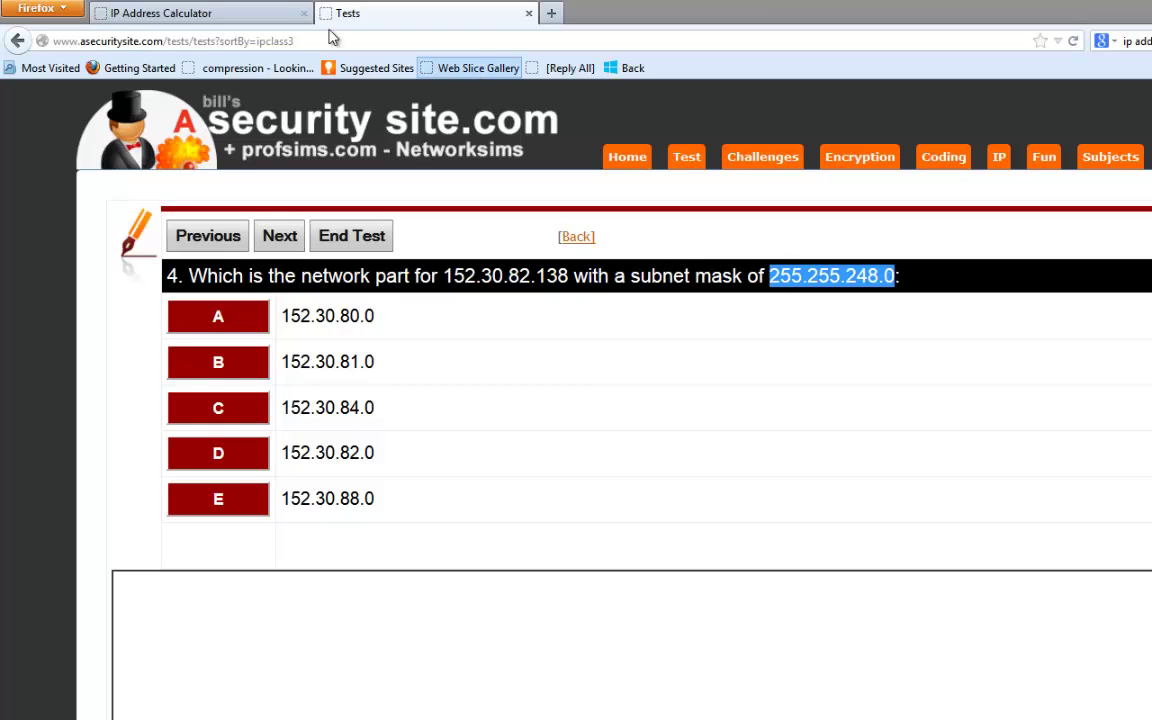
{"action": "left_click", "coordinate": [275, 15]}
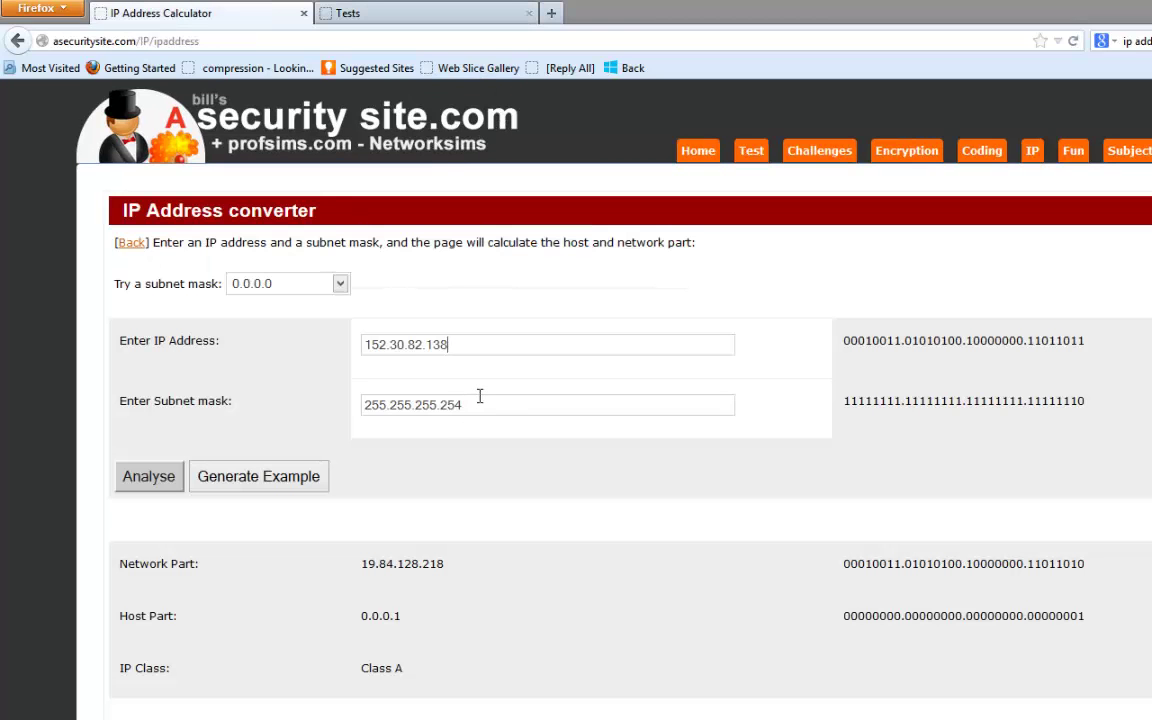
{"action": "left_click_drag", "start_coordinate": [479, 401], "coordinate": [300, 401]}
{"action": "key", "text": "ctrl+v"}
{"action": "left_click", "coordinate": [149, 485]}
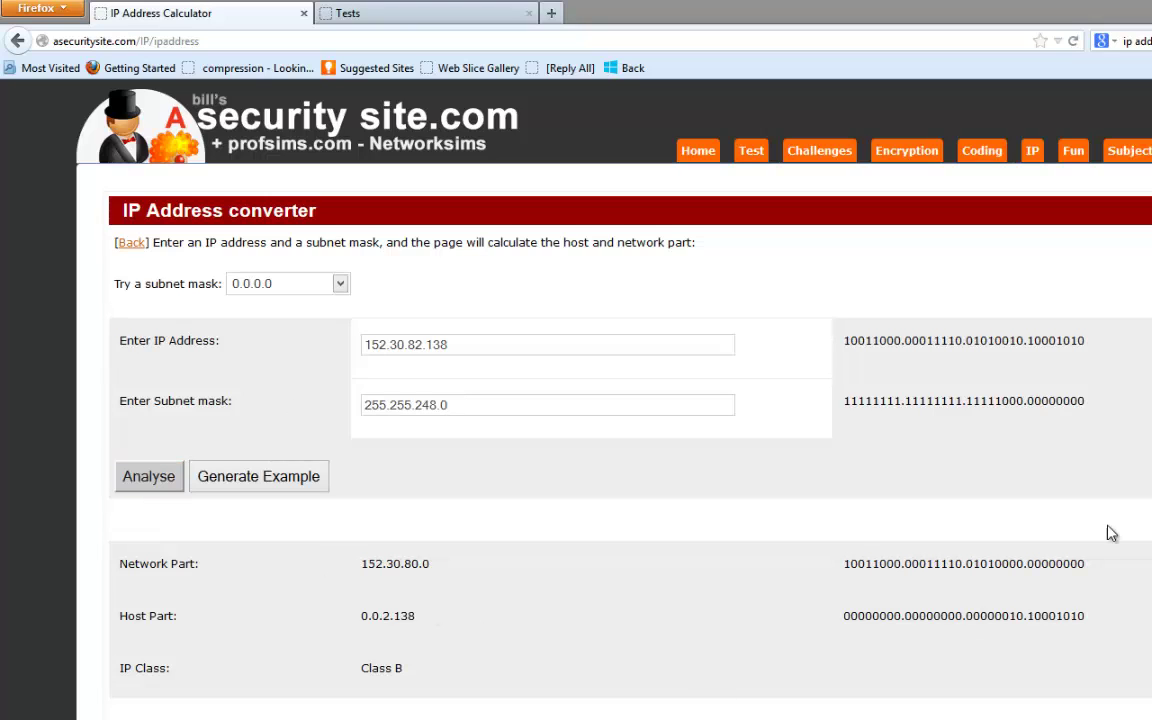
- Highlight the mask and address bits, network 152.30.80.0 and host 0.0.2.138
{"action": "left_click_drag", "start_coordinate": [1001, 400], "coordinate": [838, 420]}
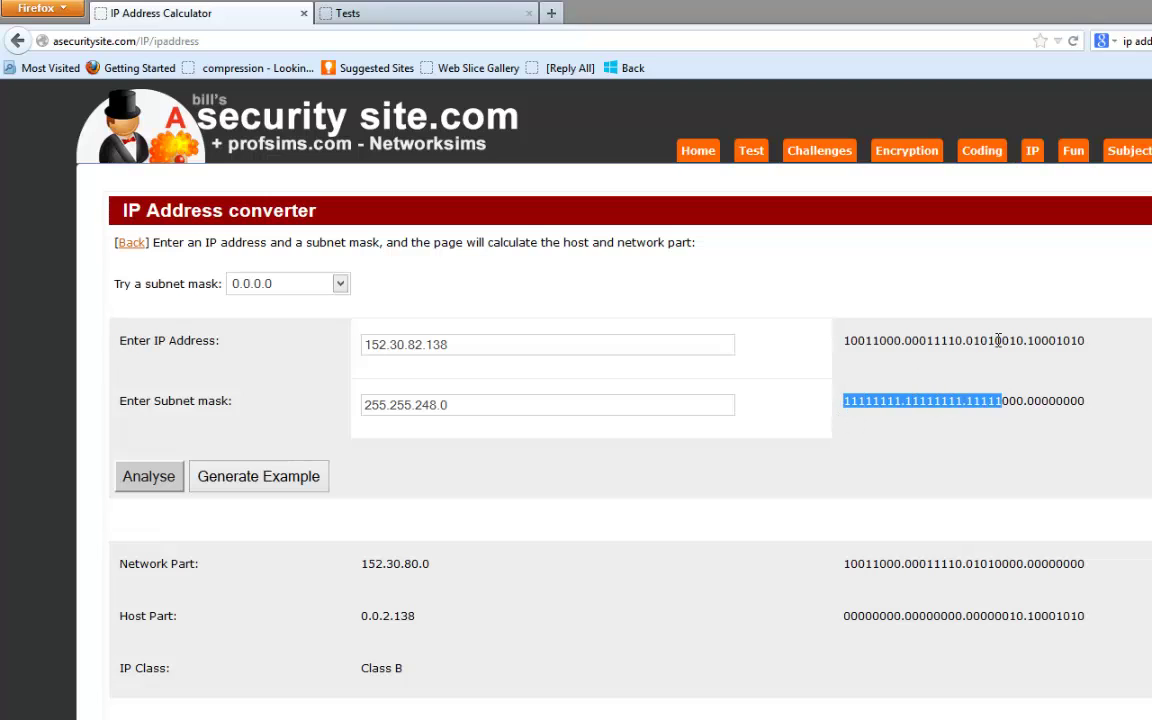
{"action": "left_click_drag", "start_coordinate": [1001, 342], "coordinate": [807, 368]}
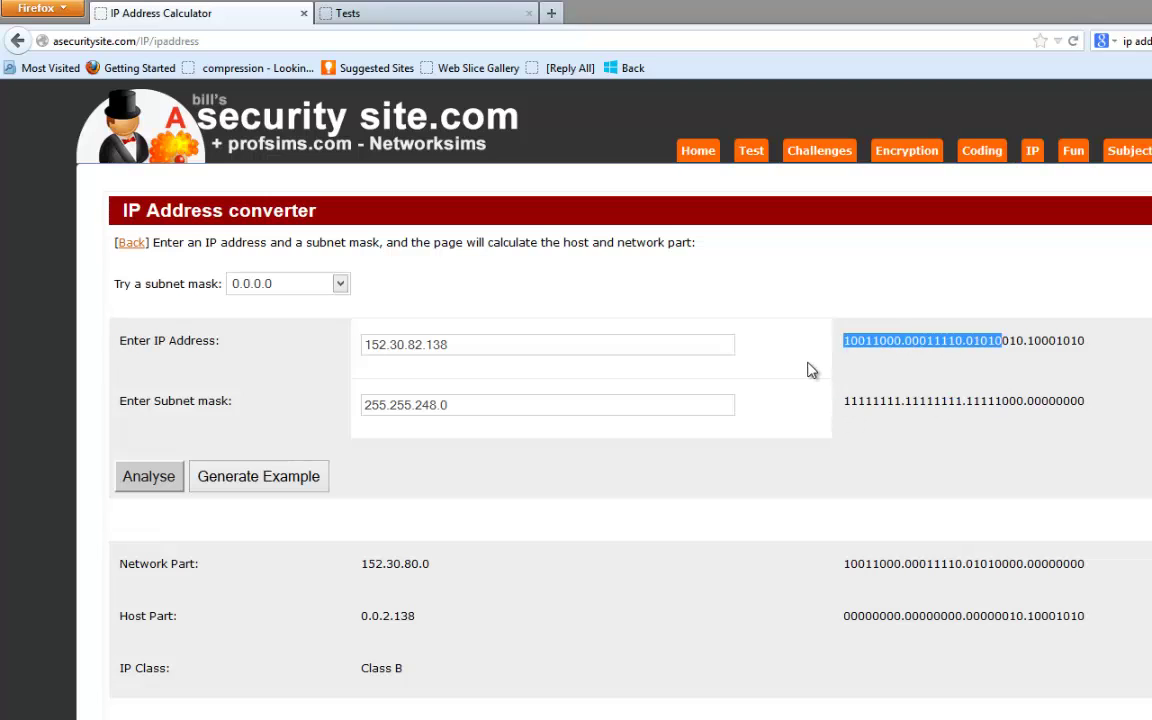
{"action": "left_click_drag", "start_coordinate": [1001, 563], "coordinate": [832, 557]}
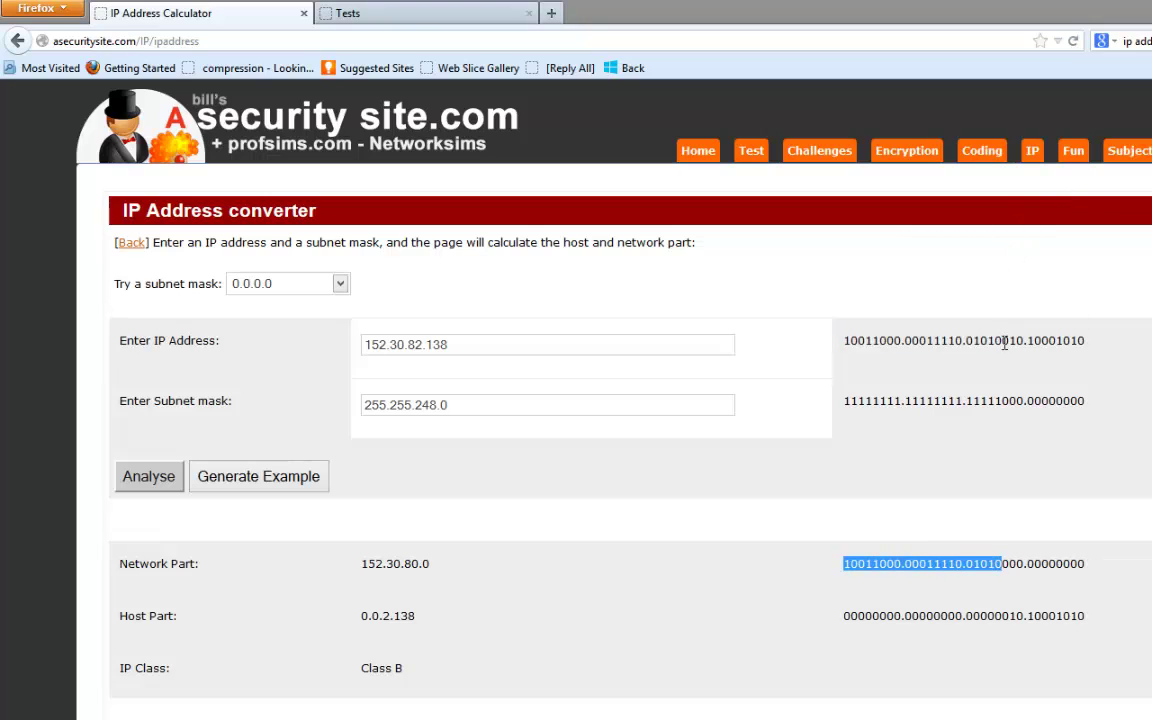
{"action": "left_click_drag", "start_coordinate": [1001, 341], "coordinate": [1090, 340]}
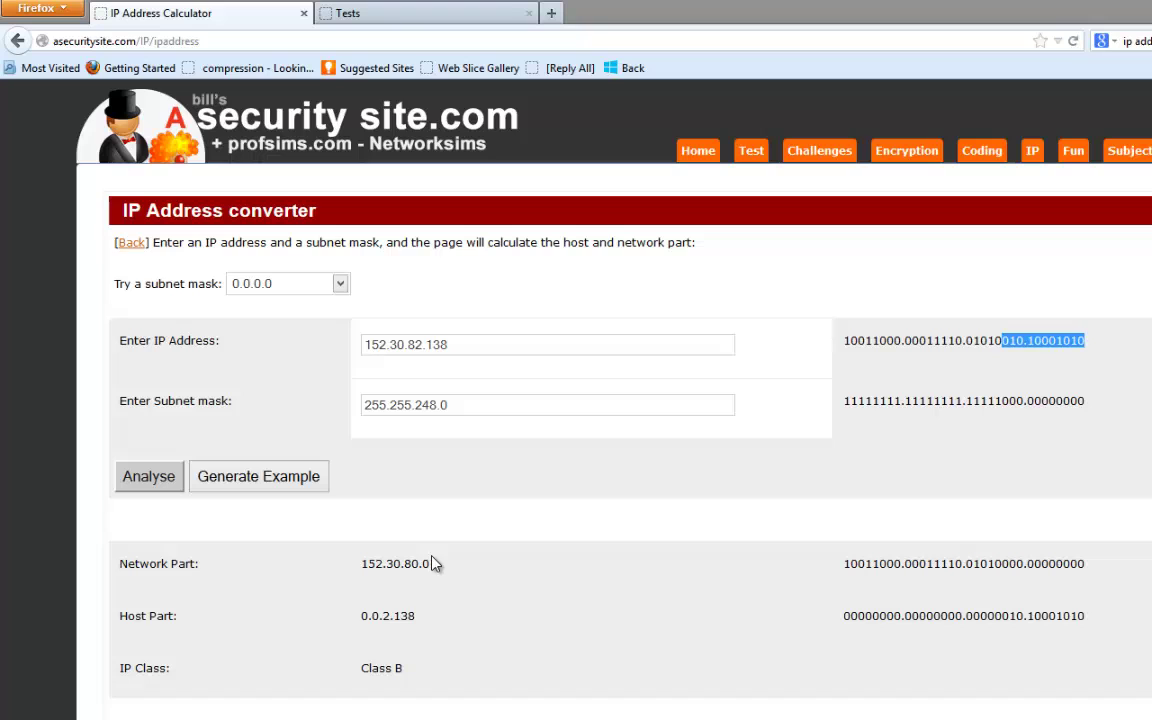
{"action": "left_click_drag", "start_coordinate": [432, 563], "coordinate": [364, 567]}
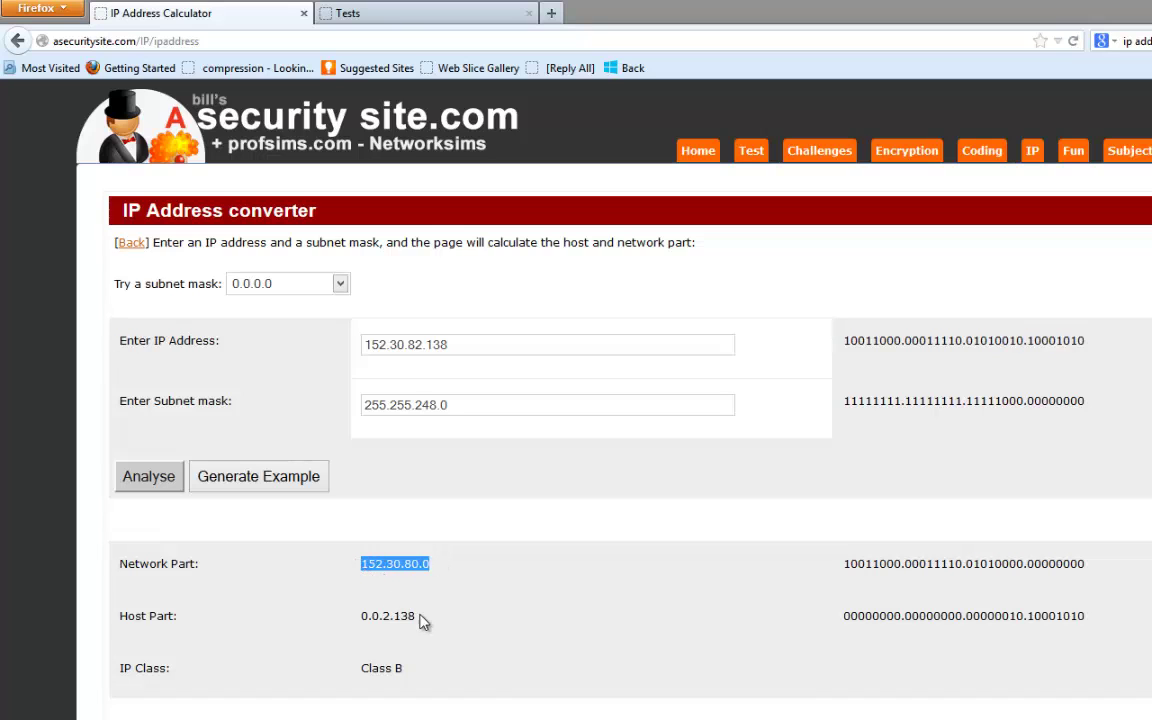
{"action": "left_click_drag", "start_coordinate": [419, 617], "coordinate": [360, 617]}
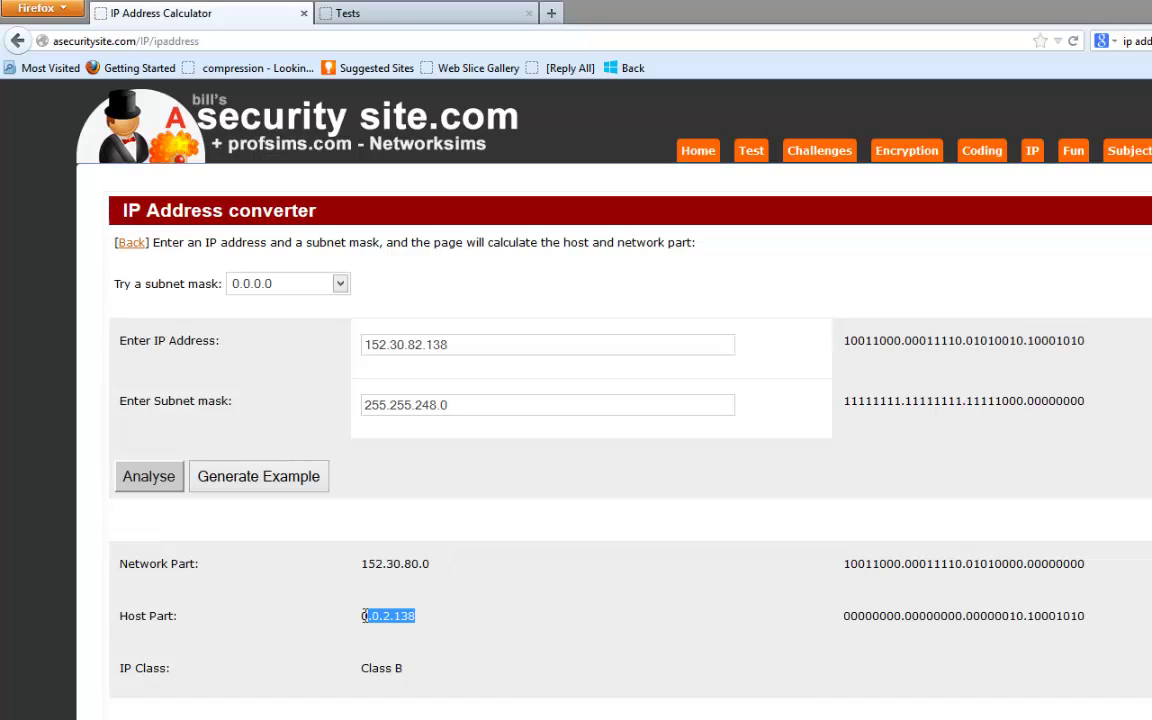
- Choose 152.30.80.0 as question 4's answer
{"action": "left_click", "coordinate": [386, 16]}
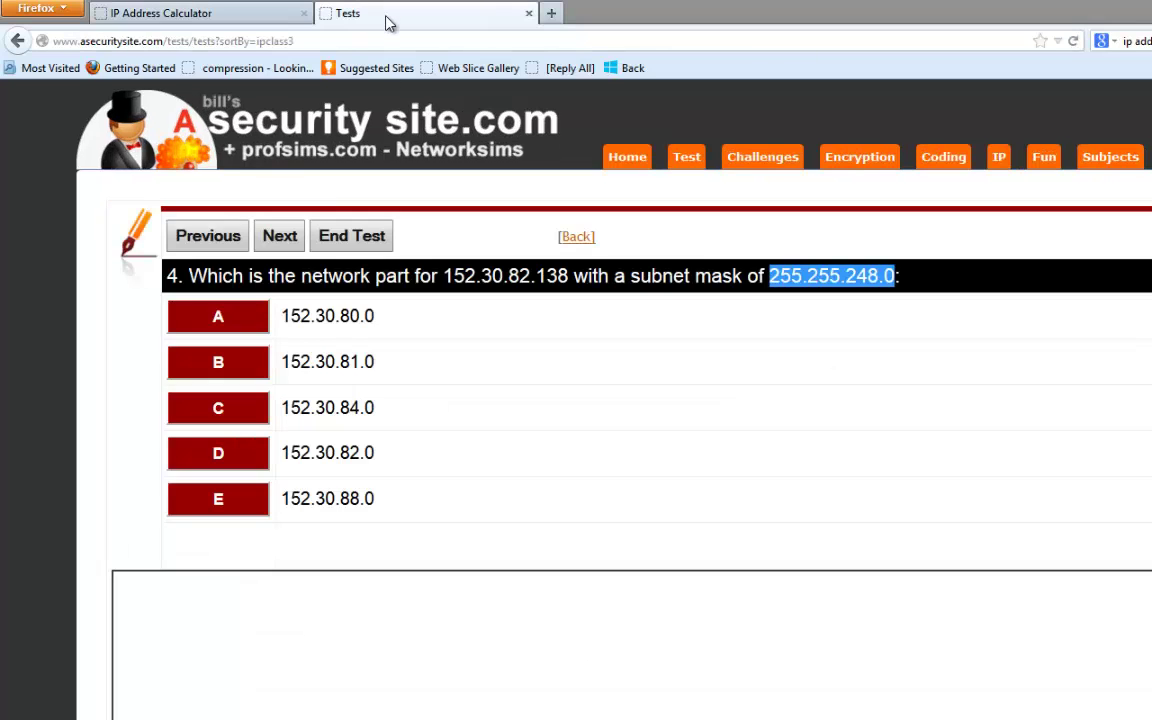
{"action": "left_click", "coordinate": [267, 20]}
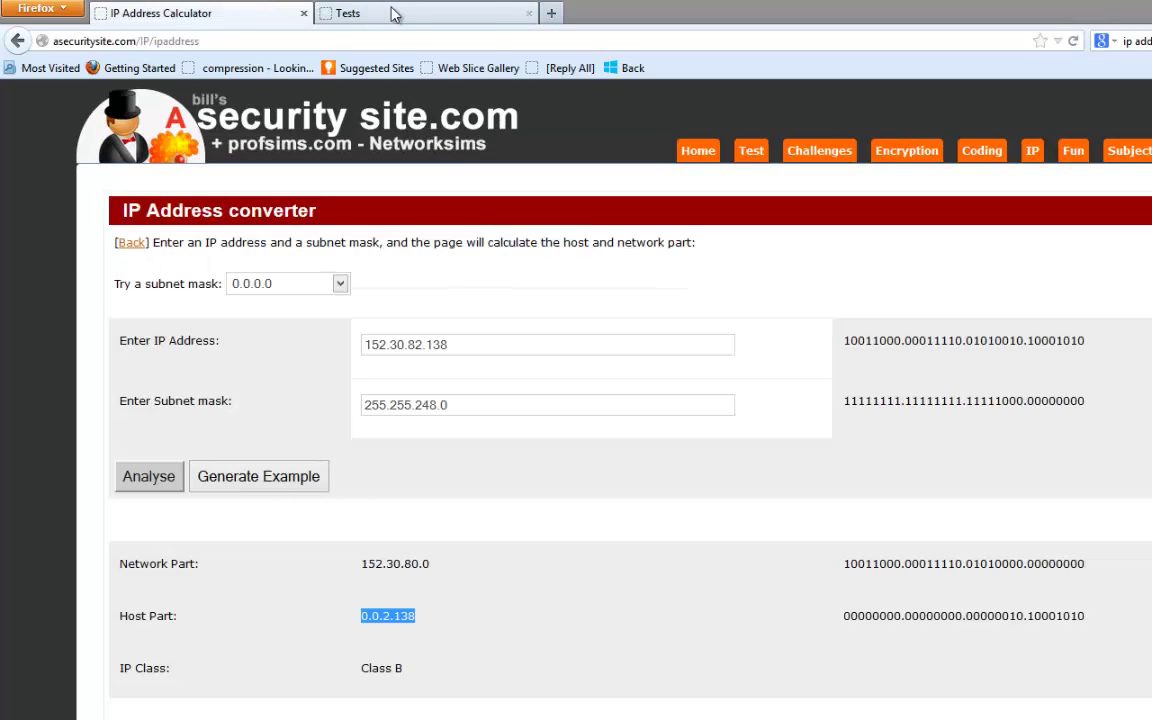
{"action": "left_click", "coordinate": [391, 13]}
{"action": "left_click", "coordinate": [241, 319]}
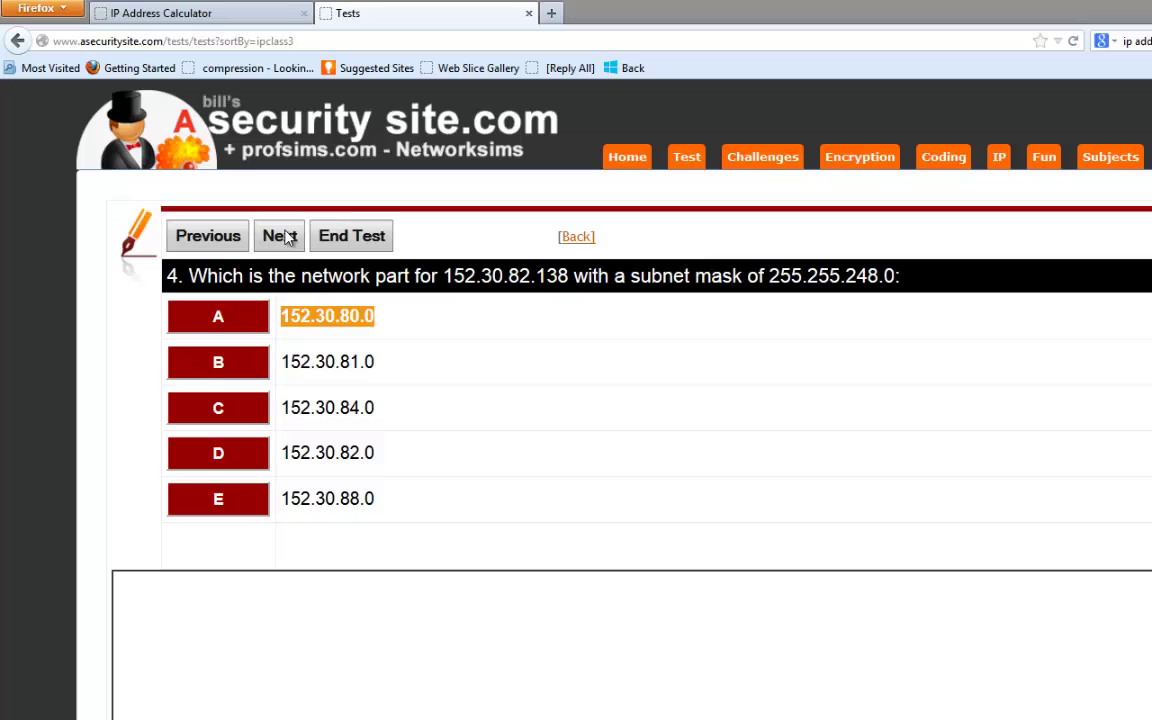
- Move past question 4 and end the test to show 4 correct, 0 incorrect
{"action": "left_click", "coordinate": [283, 245]}
{"action": "left_click", "coordinate": [352, 233]}
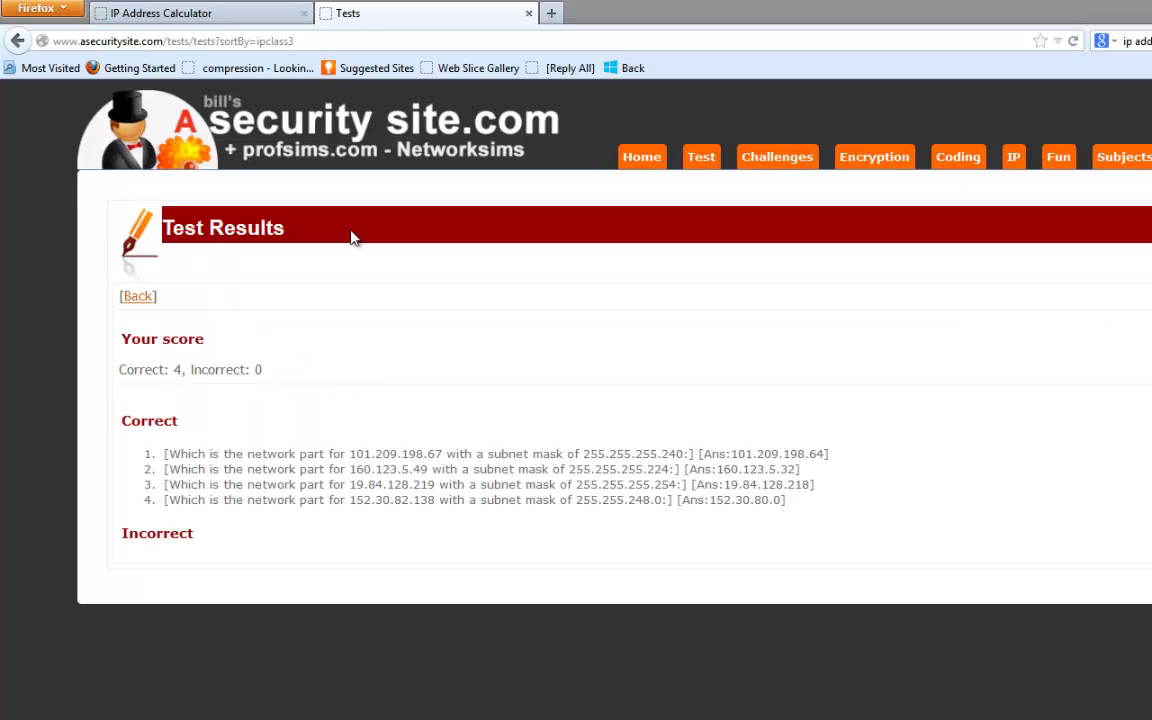